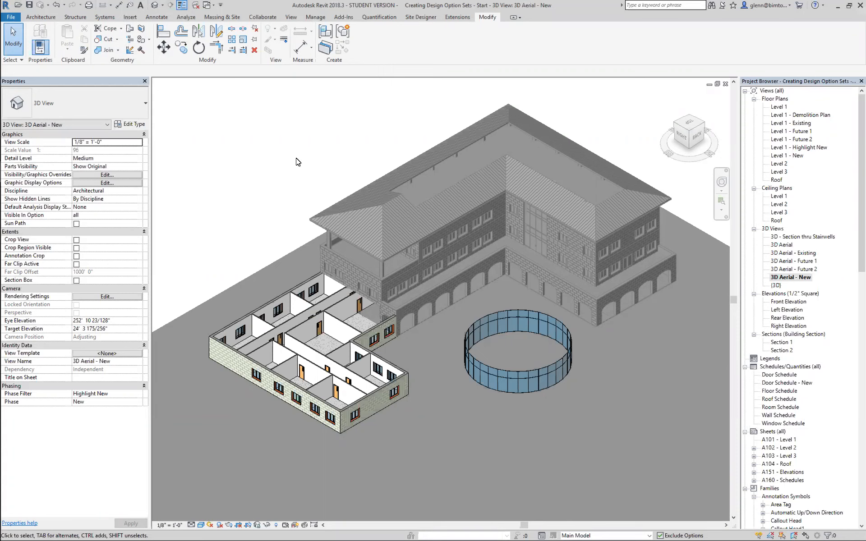
Create a new design option set and rename it "Open Plan vs Separate Office".
click(317, 20)
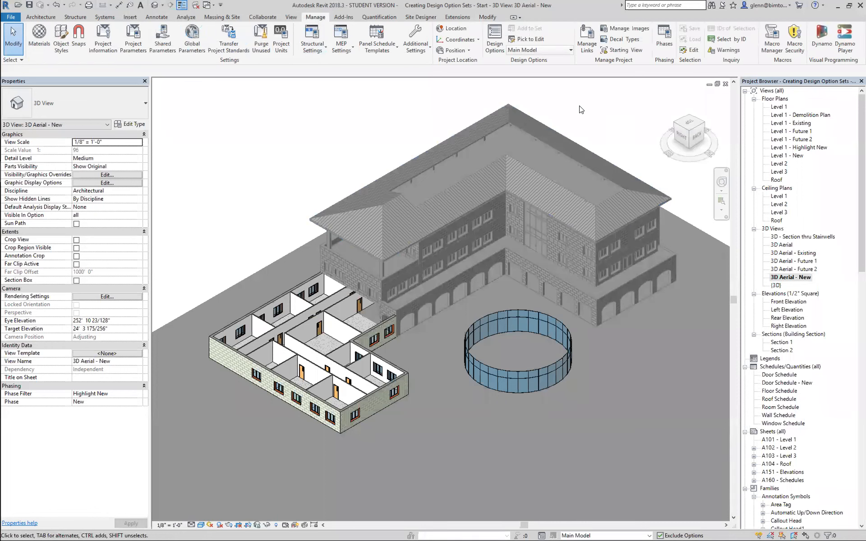
click(499, 50)
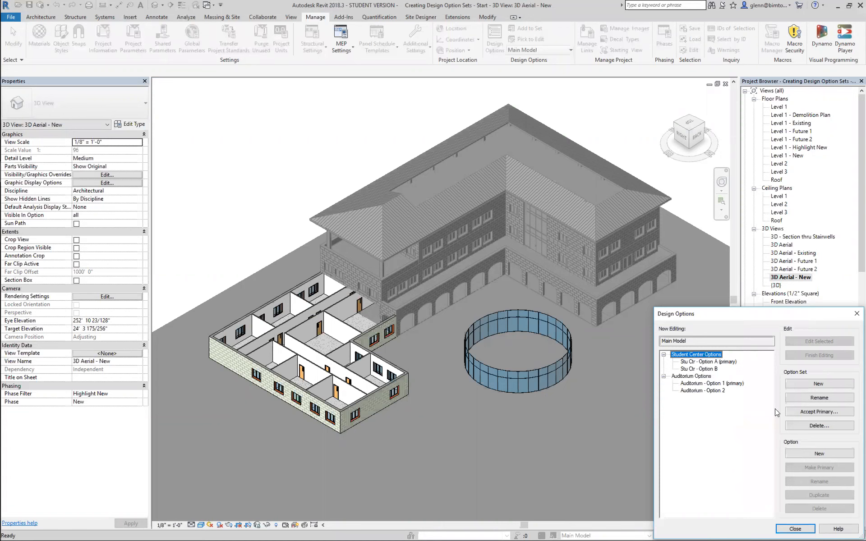
click(808, 386)
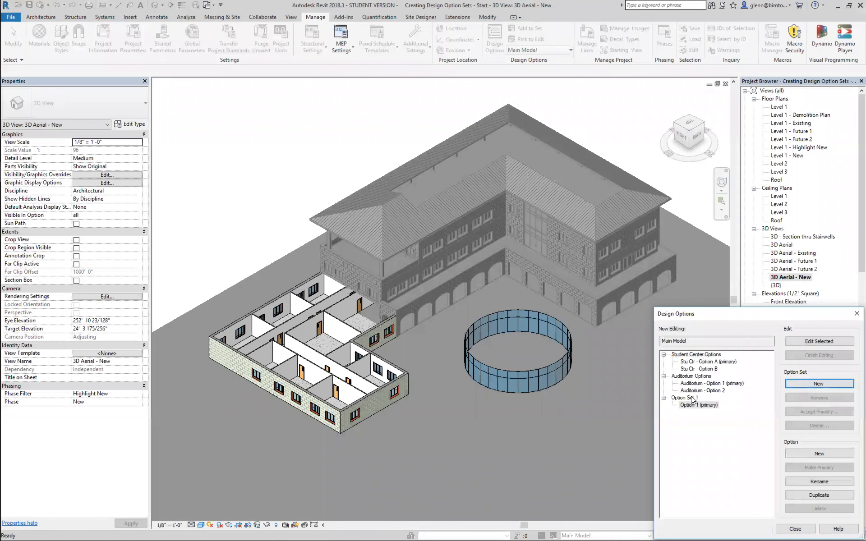
click(692, 398)
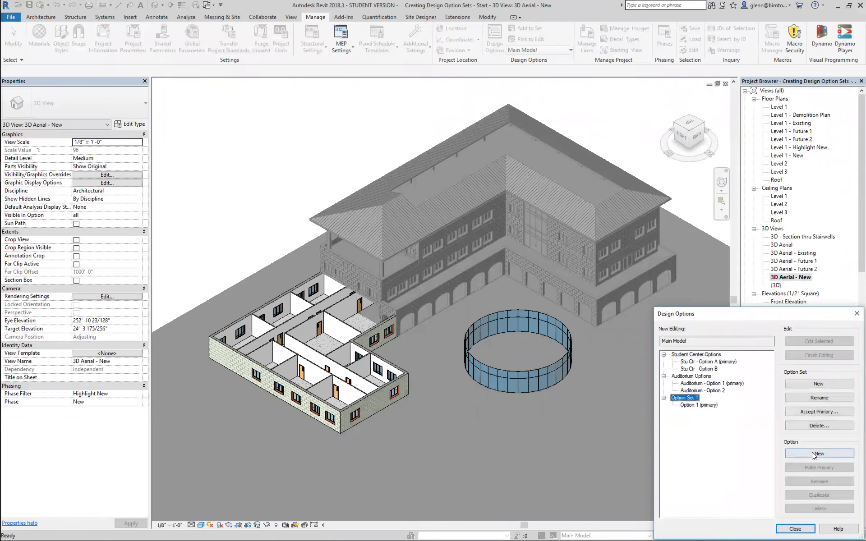
click(820, 398)
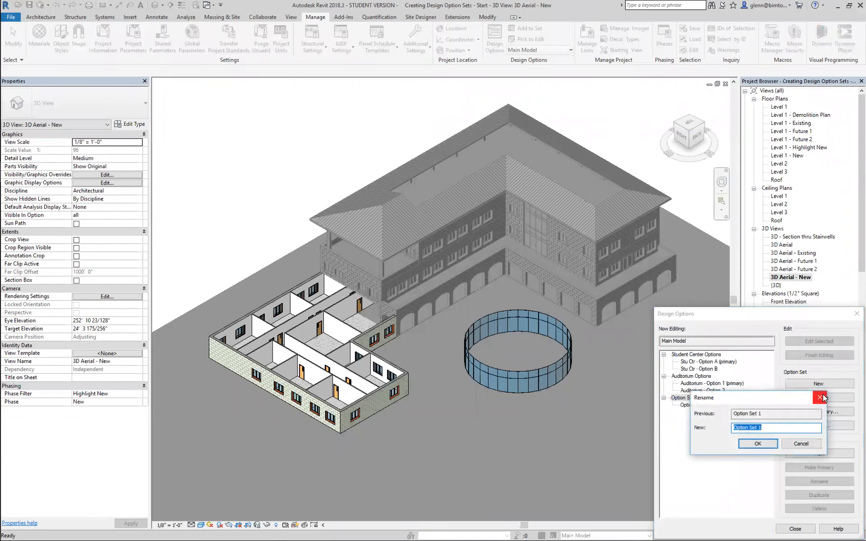
text(Open Plan vs Separate Office)
click(768, 443)
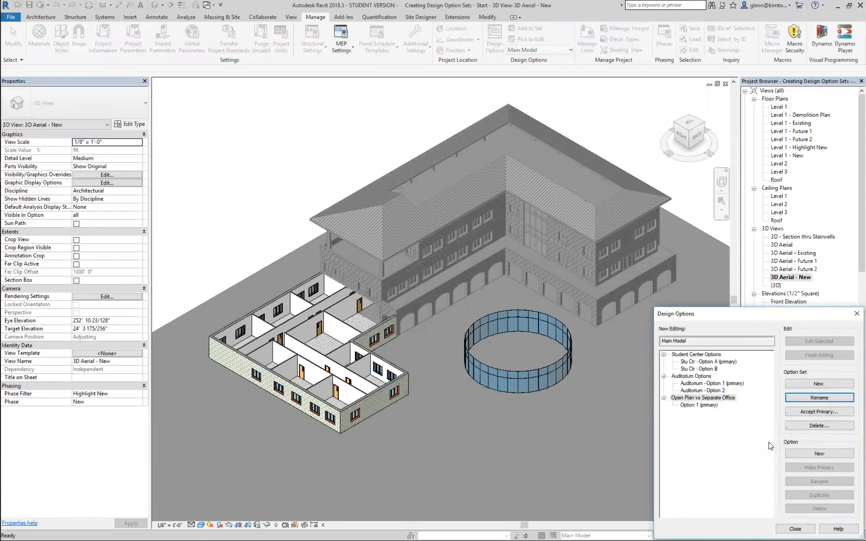
Rename the primary option of the Open Plan vs Separate Office set as "Separate Offices".
click(690, 406)
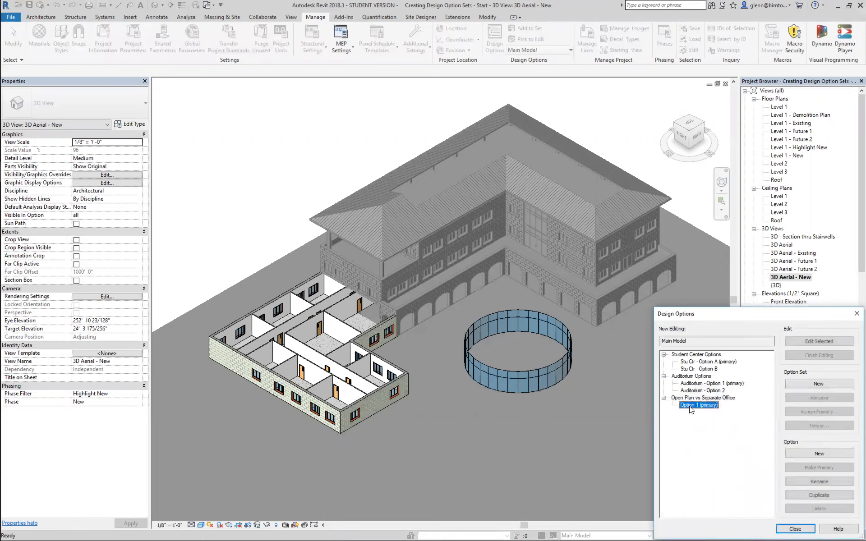
click(814, 481)
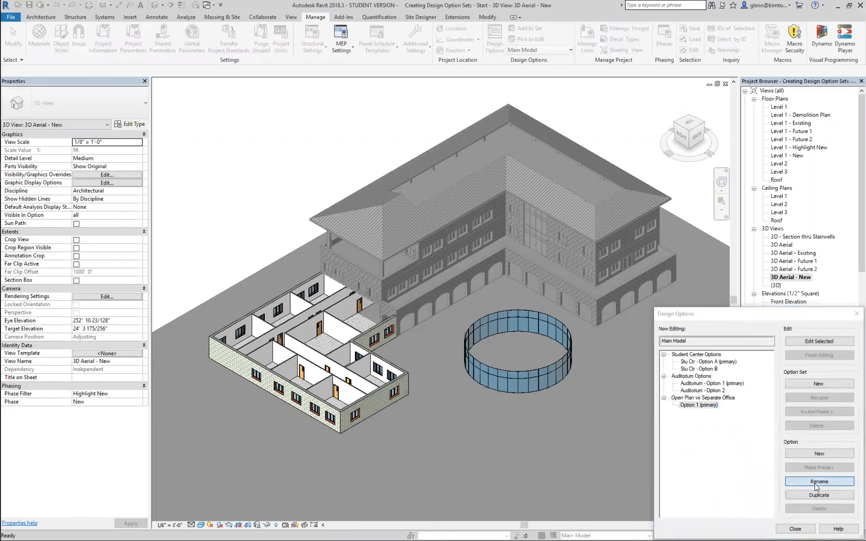
text(Sep)
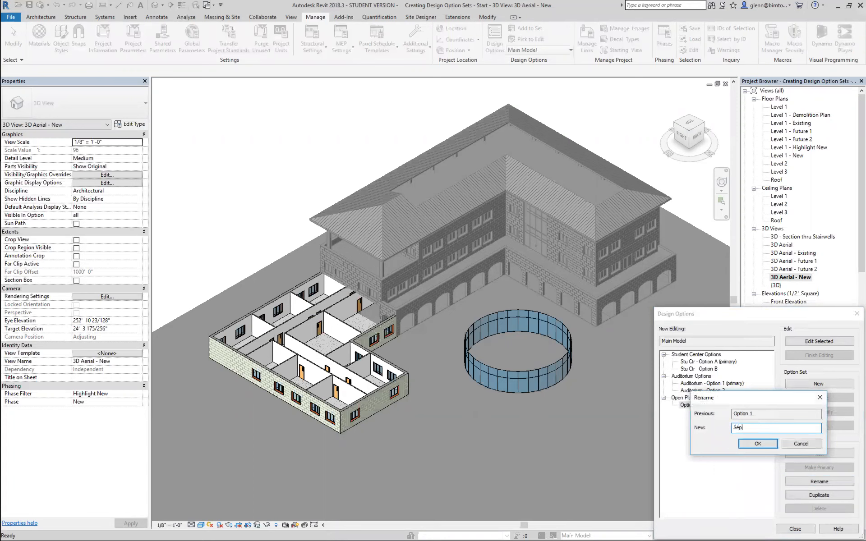
text(arate Offices)
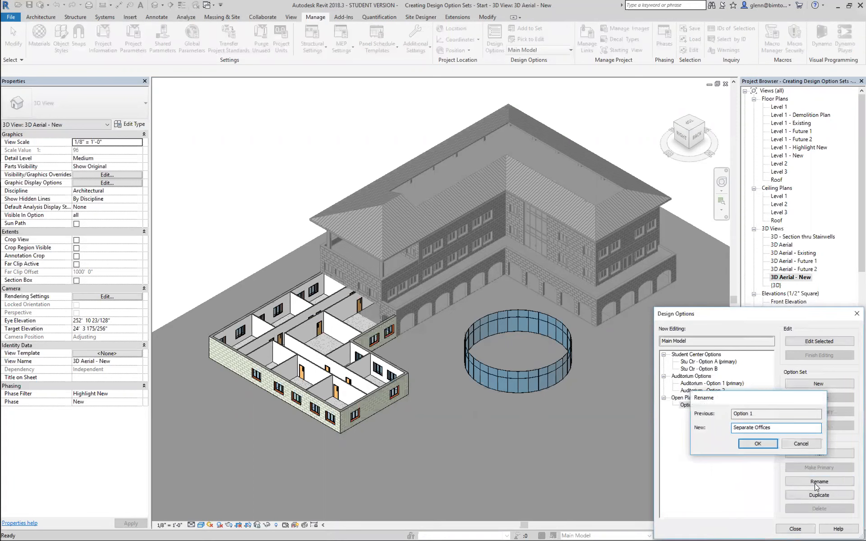
key(Return)
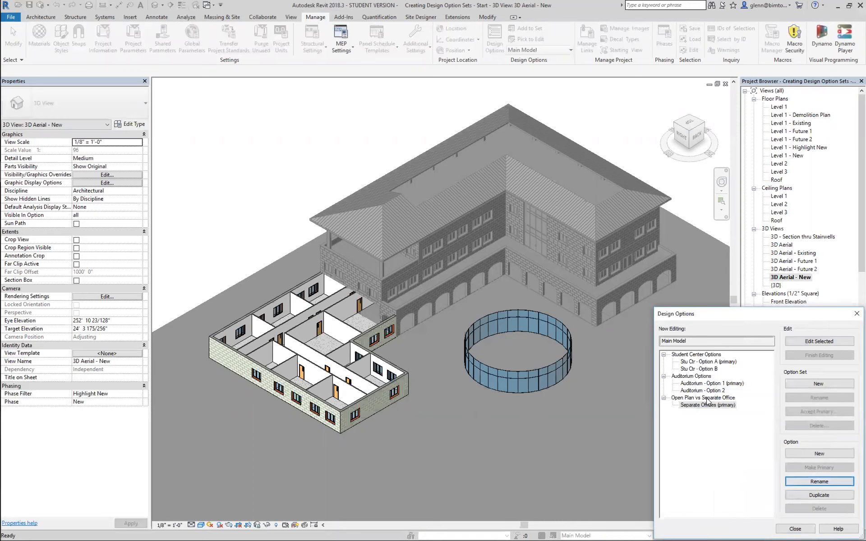
Add a second option to the Open Plan vs Separate Office set and rename it "Open Plan".
click(815, 452)
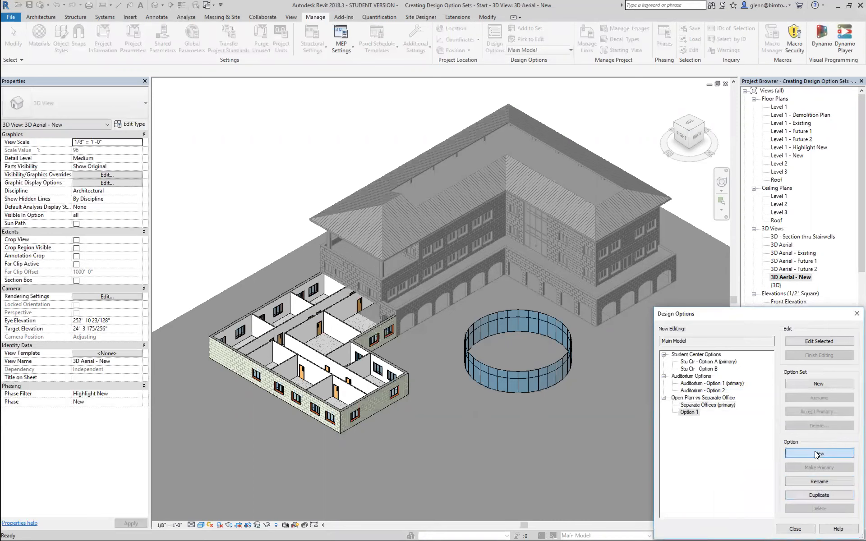
click(812, 482)
text(Opeb)
key(BackSpace)
key(BackSpace)
text(n Pa)
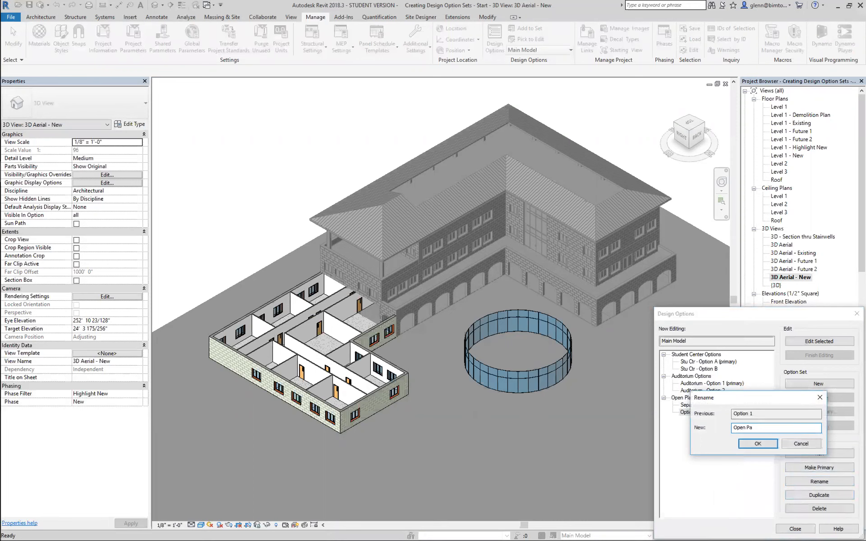
key(BackSpace)
text(lan)
click(766, 444)
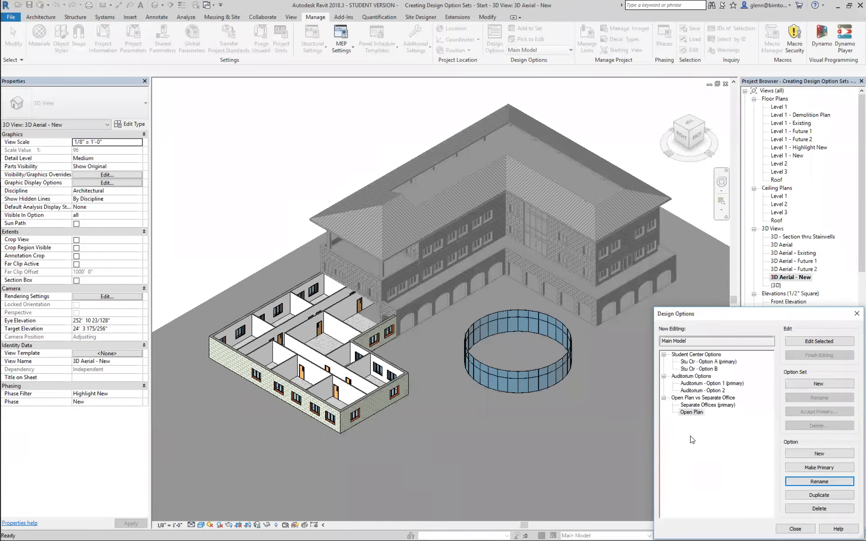
Create another design option set and rename it "Facade Glazing Features".
click(706, 405)
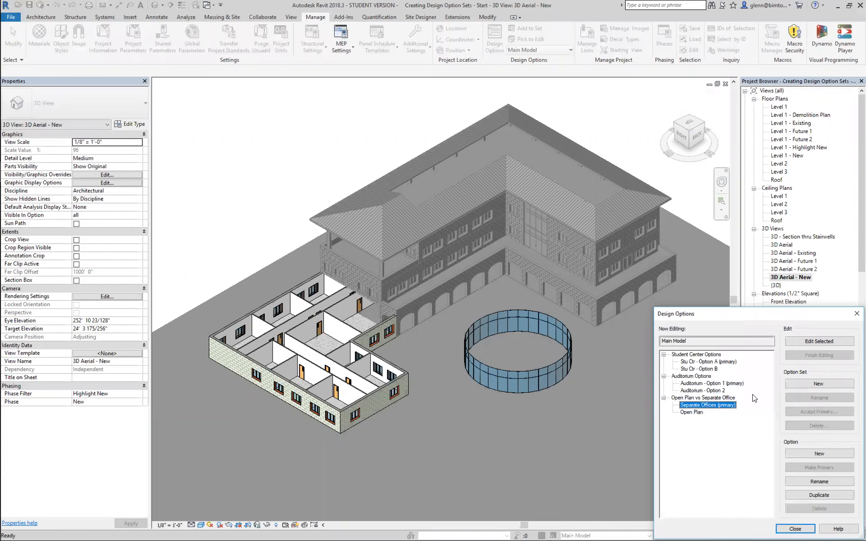
click(798, 384)
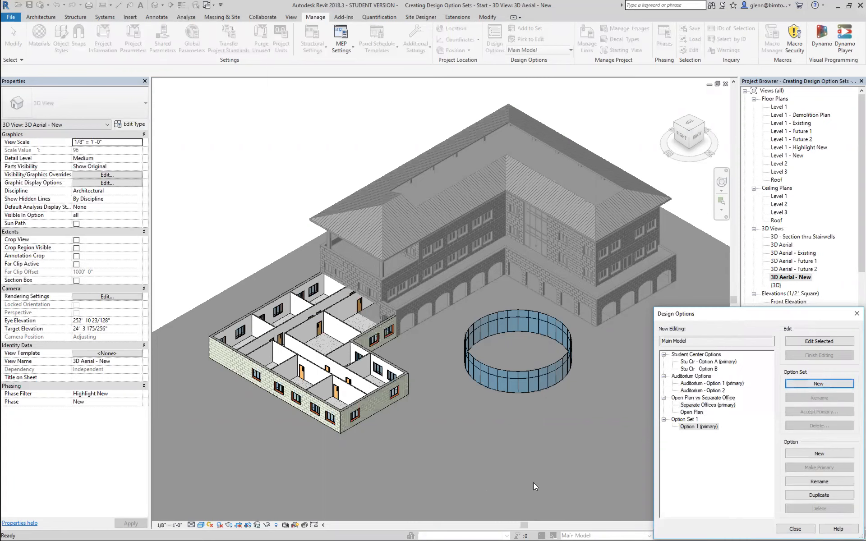
click(686, 419)
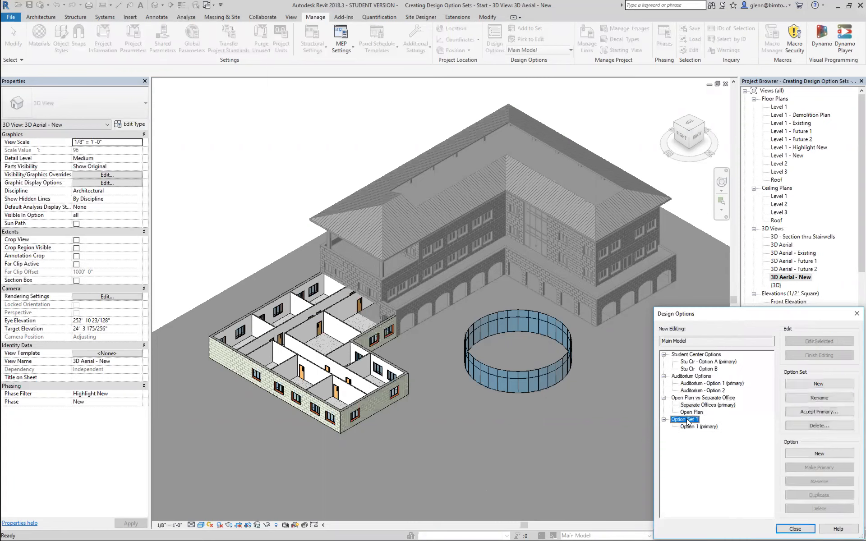
click(815, 398)
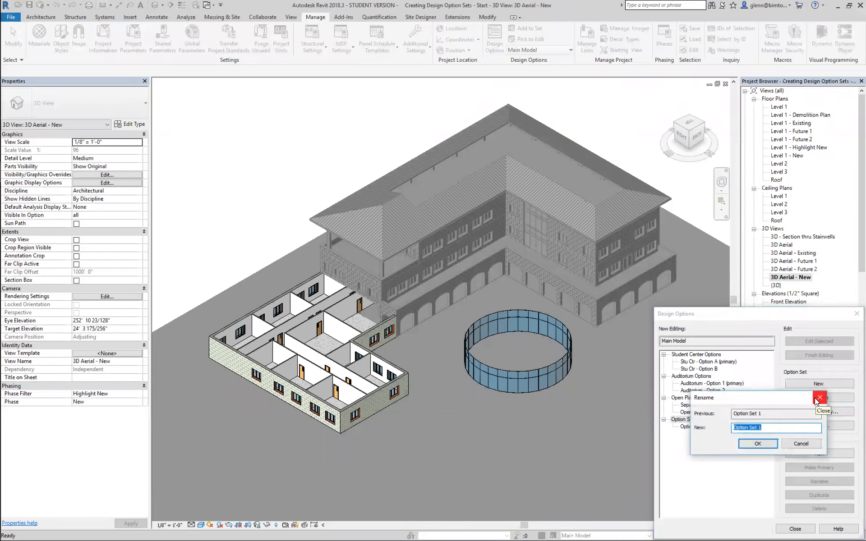
text(Facade)
text( Featu)
key(BackSpace)
key(BackSpace)
key(BackSpace)
key(BackSpace)
key(BackSpace)
text(Glazing Features)
click(764, 442)
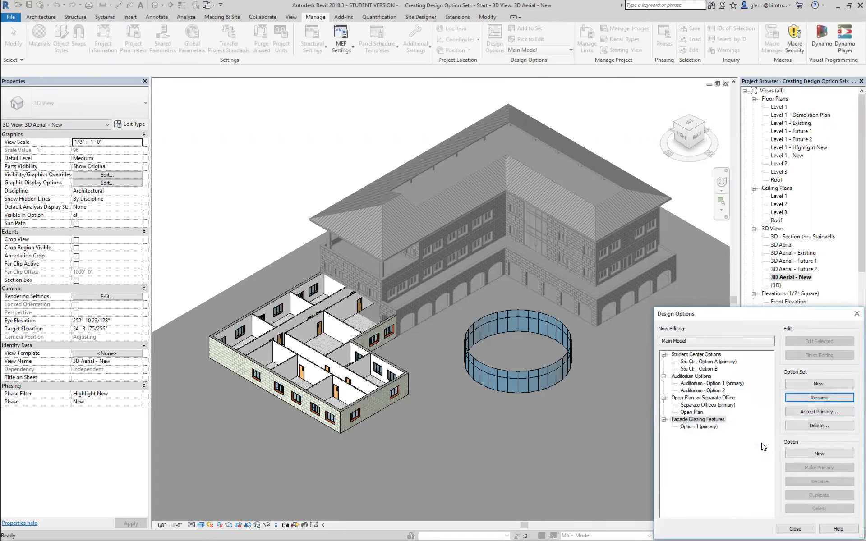
Rename the primary option of the Facade Glazing Features set as "Standard Stone Panels".
click(695, 429)
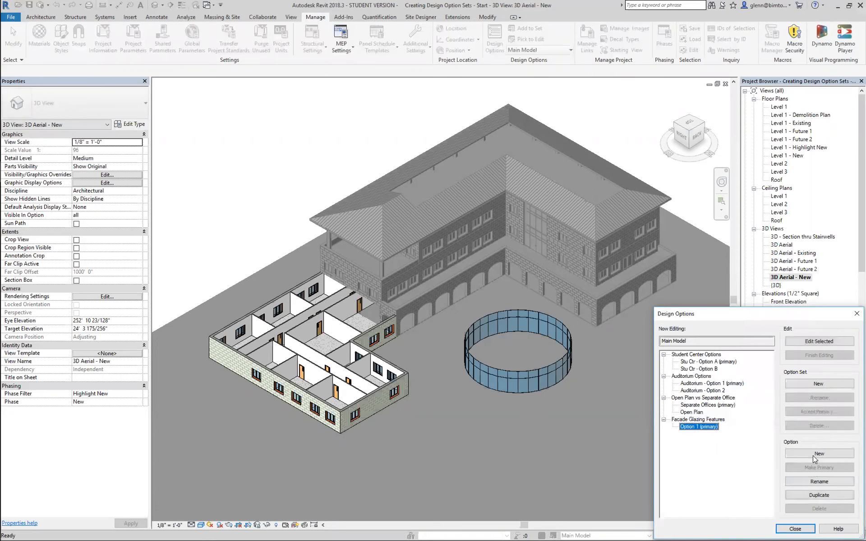
click(815, 481)
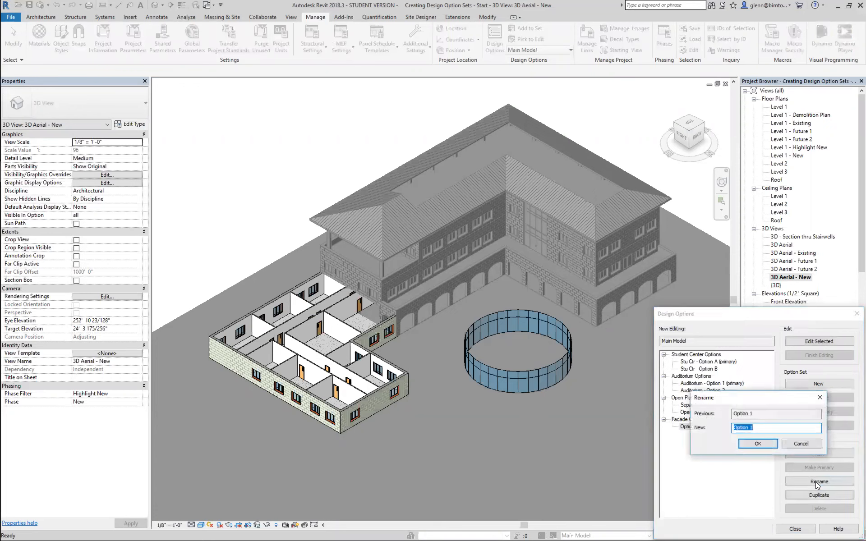
text(Stanfda)
key(BackSpace)
key(BackSpace)
key(BackSpace)
text(dard Stone Panels)
click(758, 444)
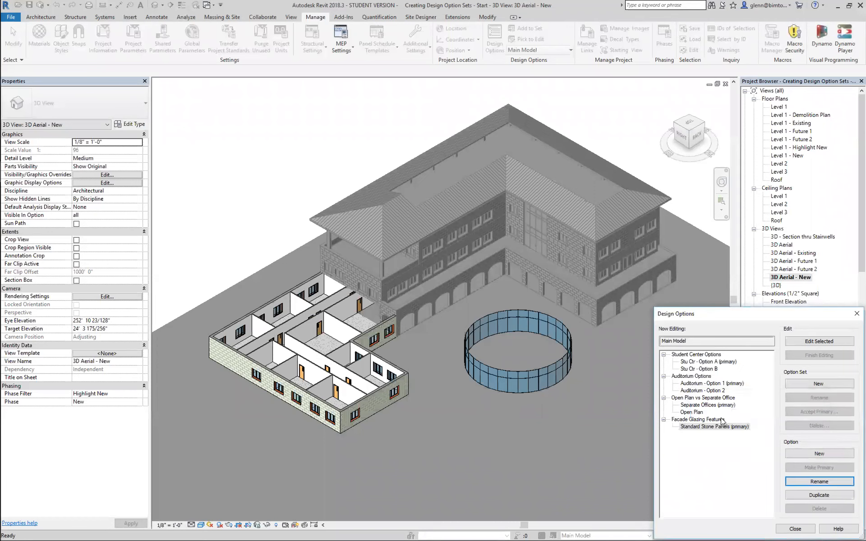
Add a second option named "Curtain Wall" to the Facade Glazing Features set and close the design options dialog.
click(721, 419)
click(798, 453)
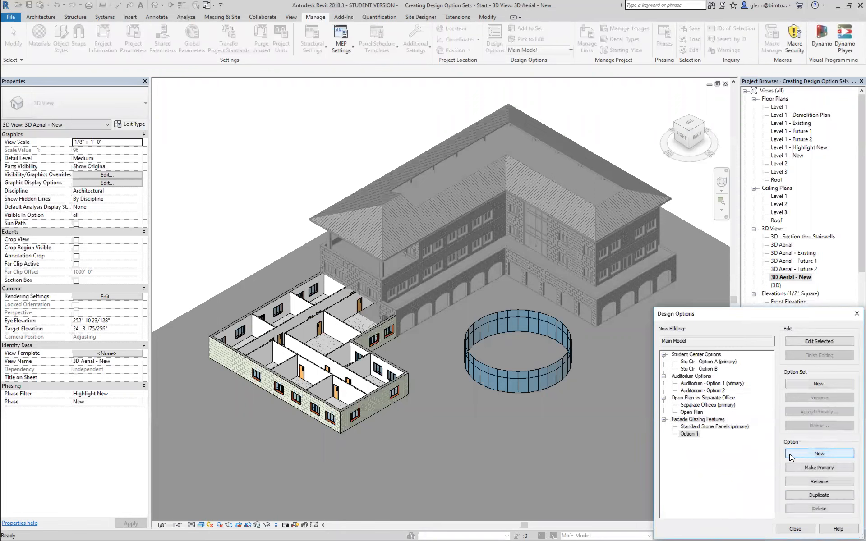
click(803, 482)
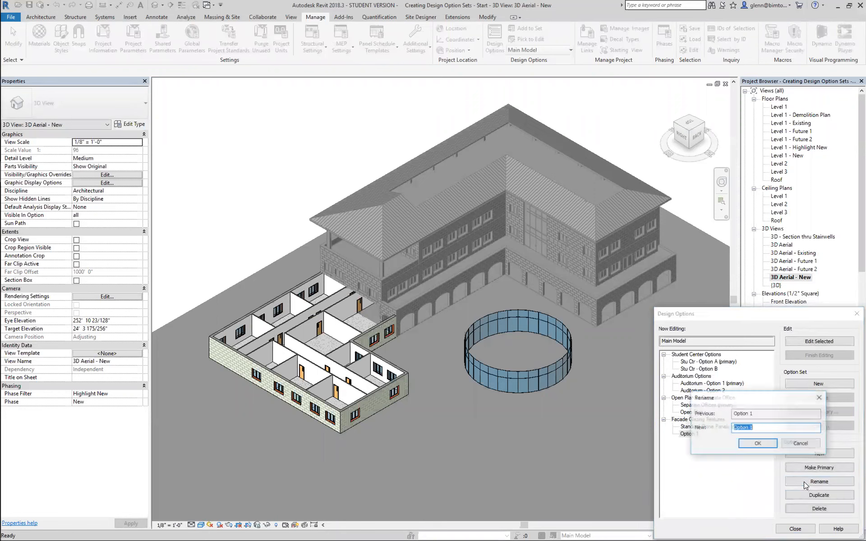
text(Curtain)
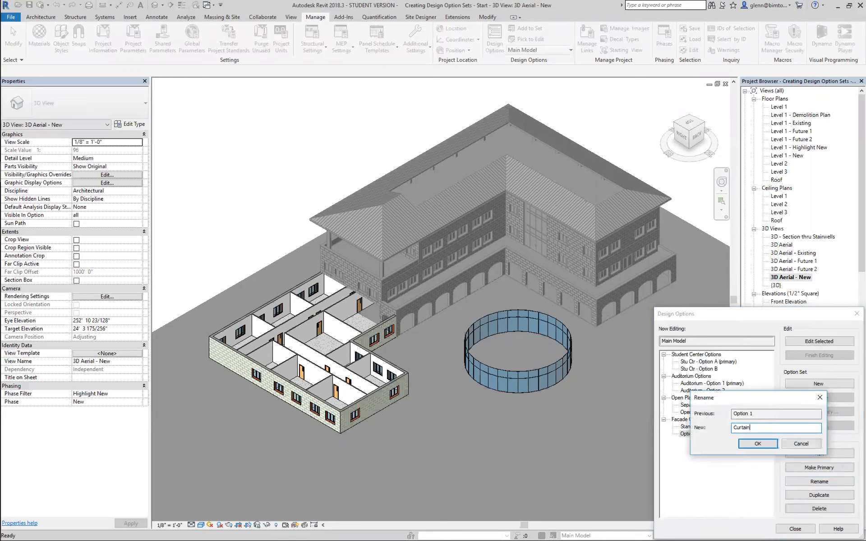
text( Wall)
click(763, 447)
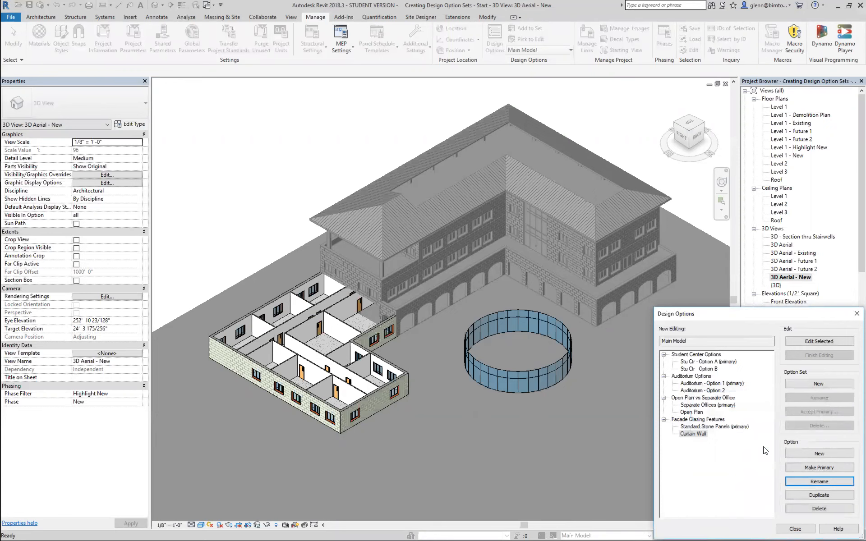
click(794, 529)
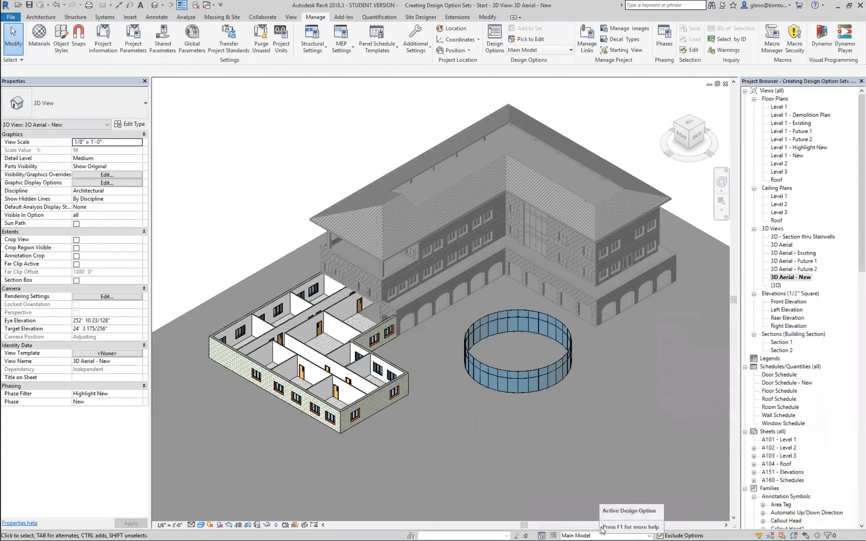
Make Open Plan the active design option and draw a small rectangle of Interior - 4 7/8" Partition (1-hr) walls outside the single-story wing's near corner.
click(649, 535)
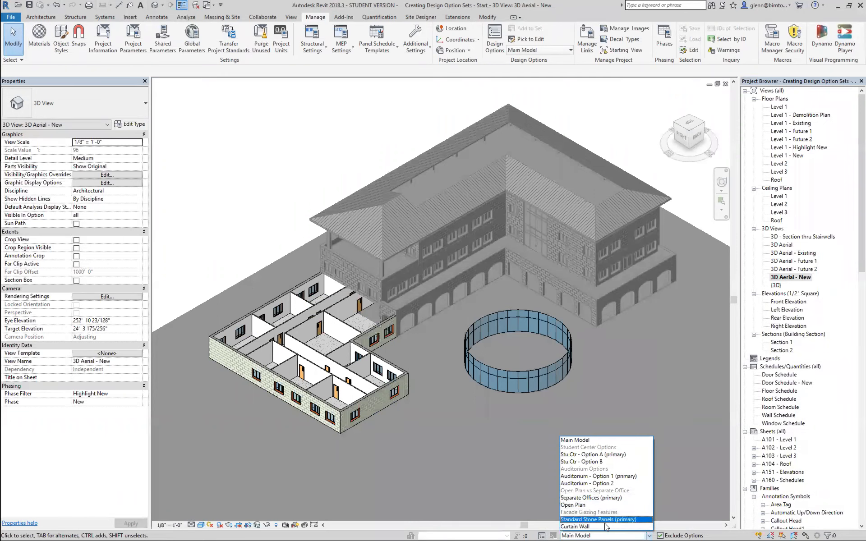
click(573, 505)
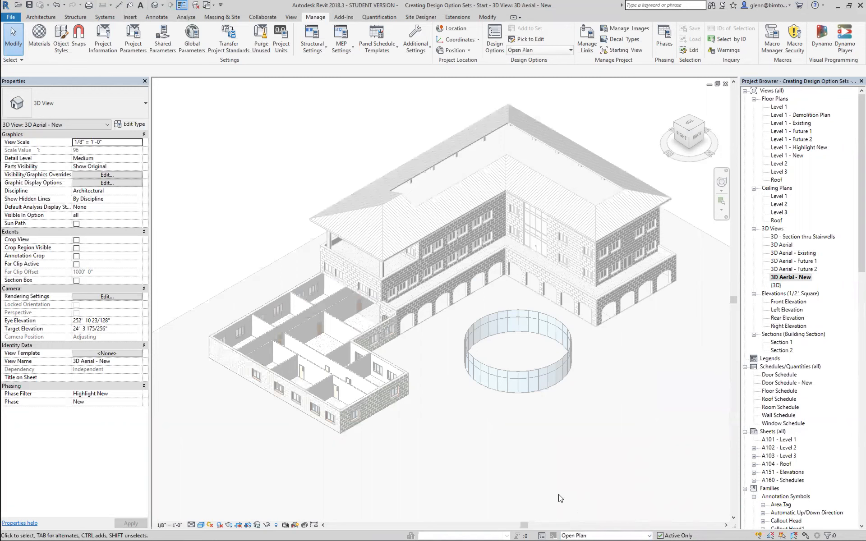
click(42, 17)
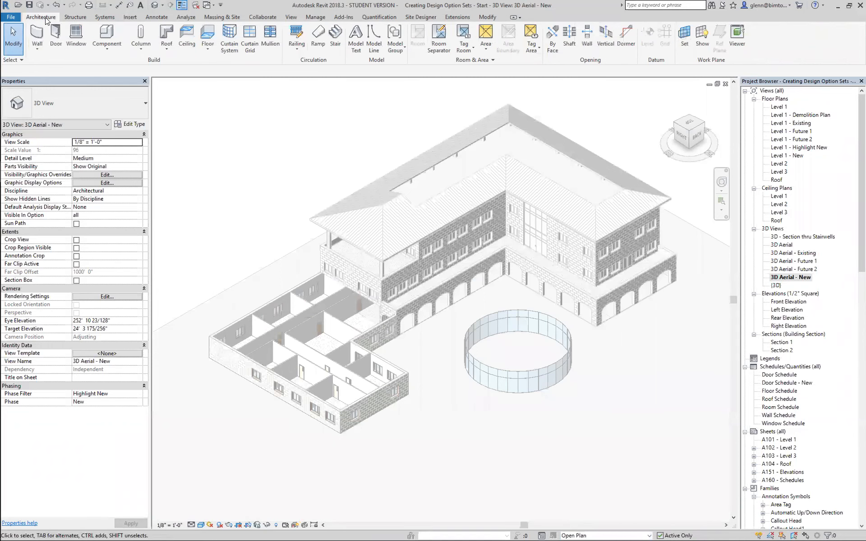
click(37, 47)
click(49, 64)
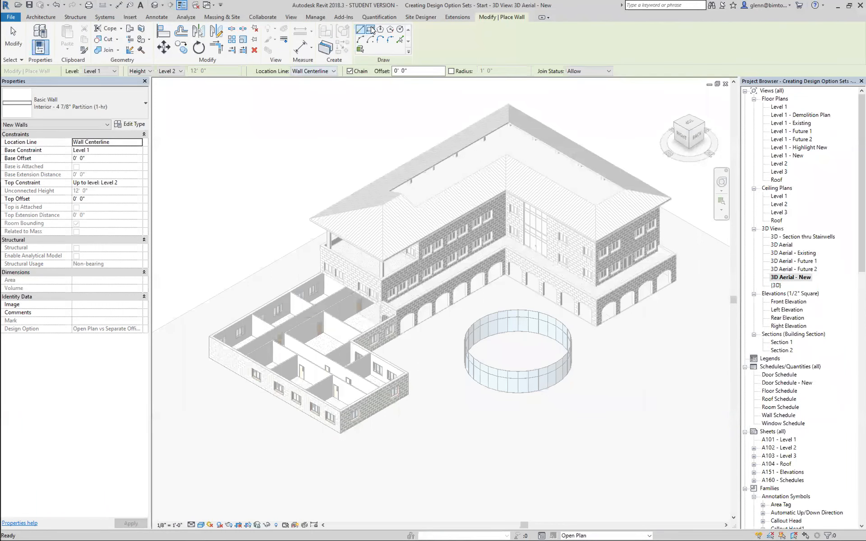
click(371, 29)
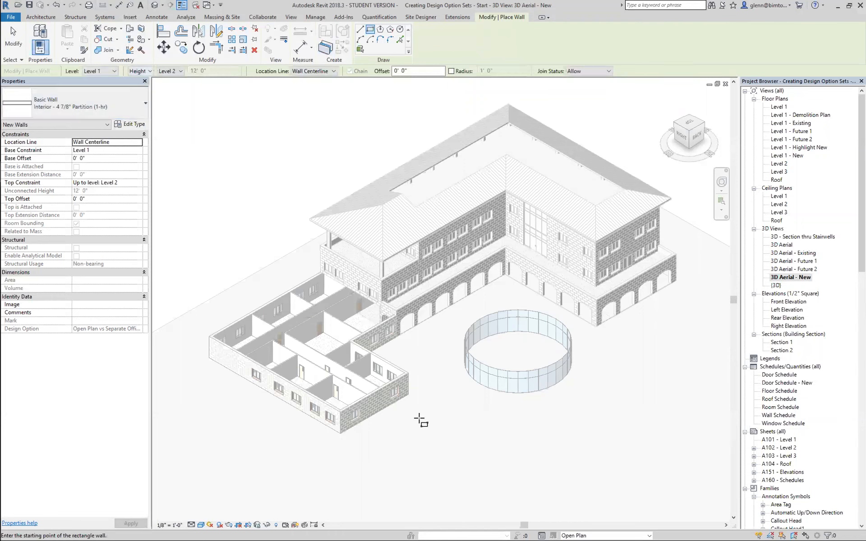
click(396, 427)
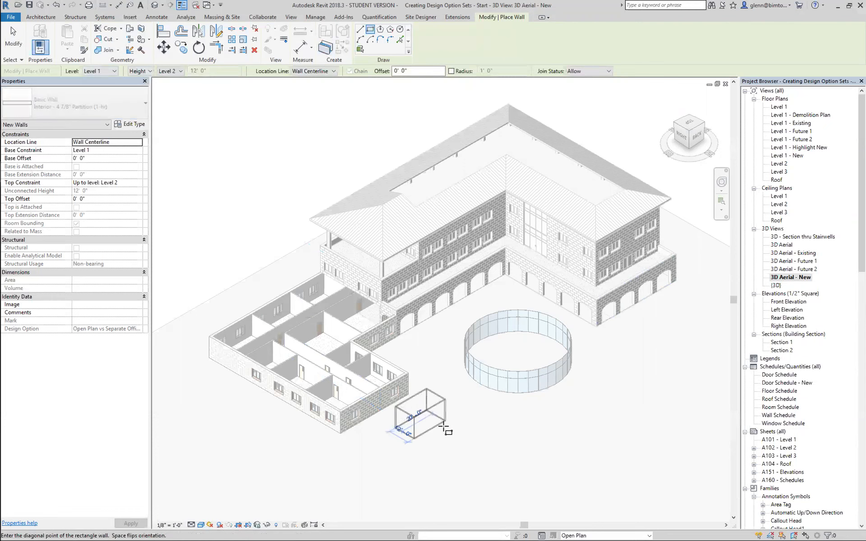
click(449, 429)
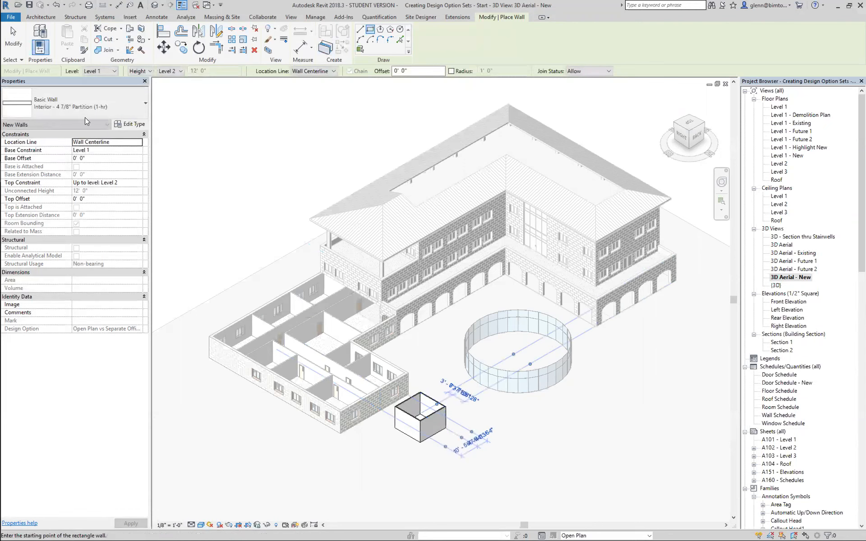
click(17, 44)
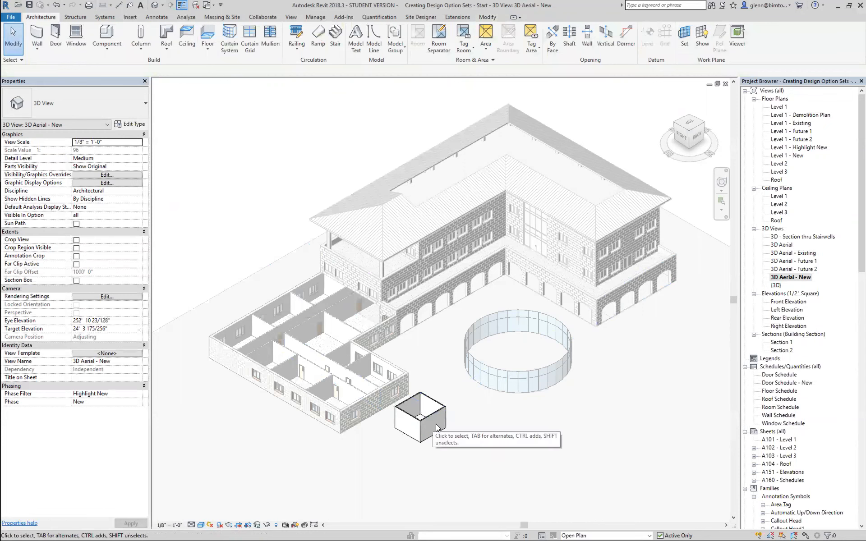
Switch the active design option to Main Model, and from there to Separate Offices (primary).
click(649, 536)
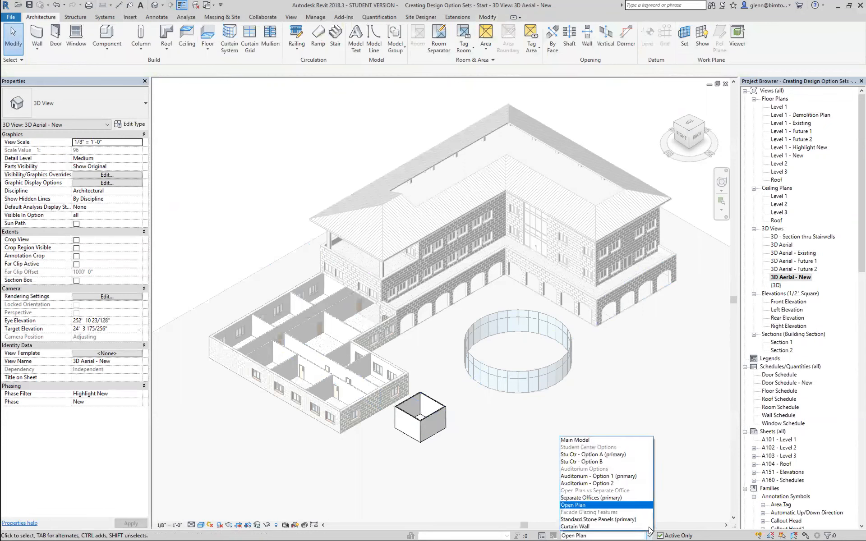
click(630, 440)
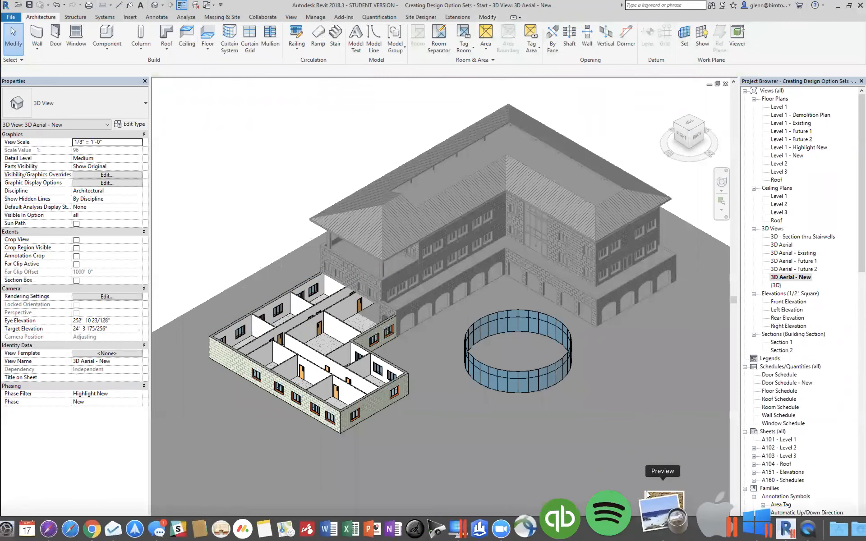
click(649, 535)
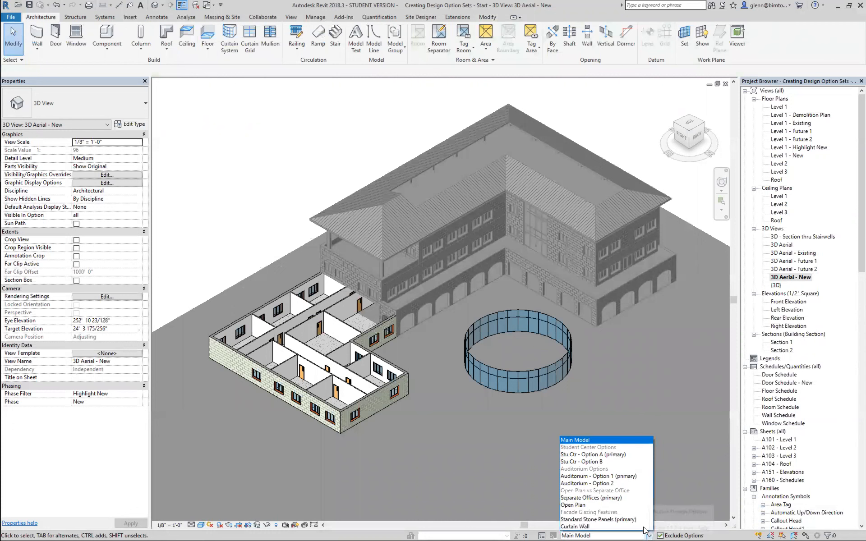
click(601, 499)
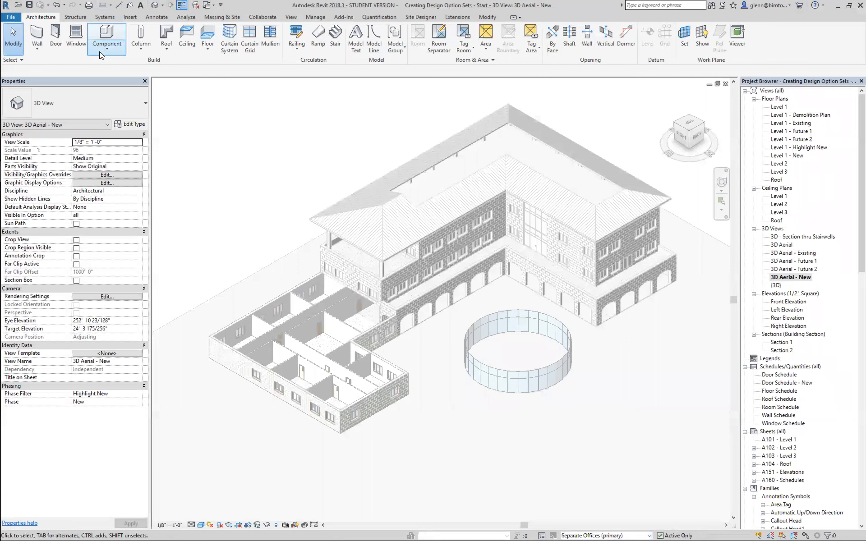
Draw a circular Interior - 4 7/8" Partition (1-hr) wall of about 8'-0" radius outside the single-story wing's near corner.
click(36, 47)
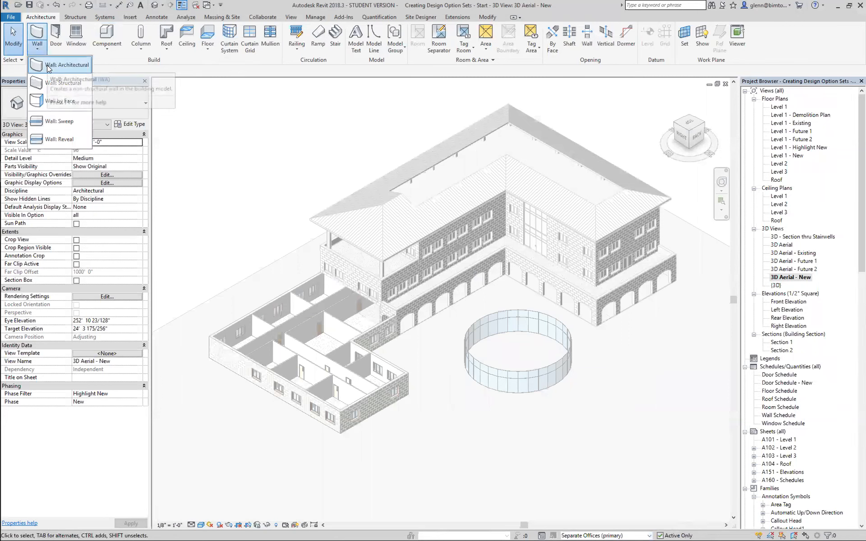
click(46, 65)
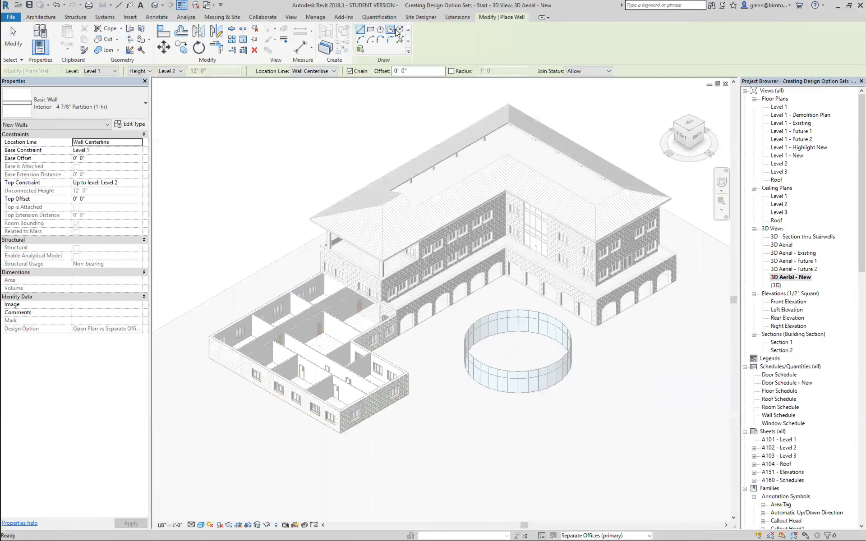
click(397, 30)
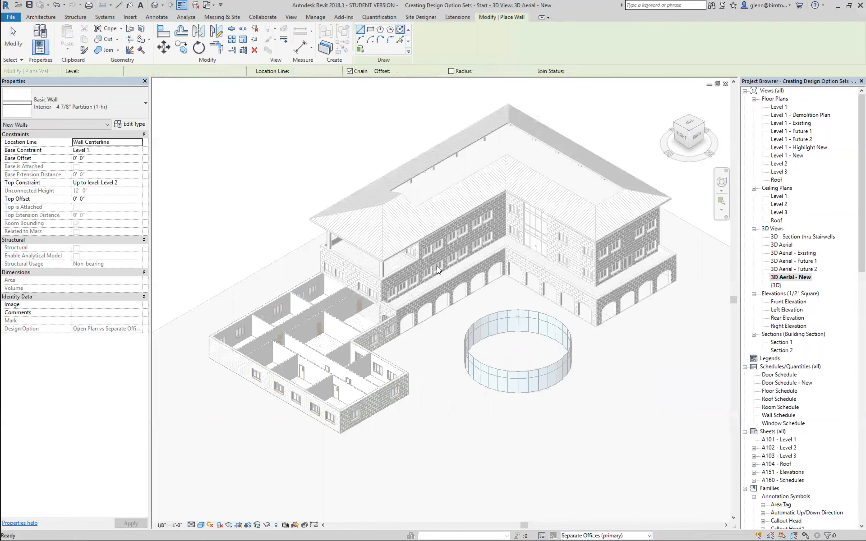
click(387, 447)
click(403, 448)
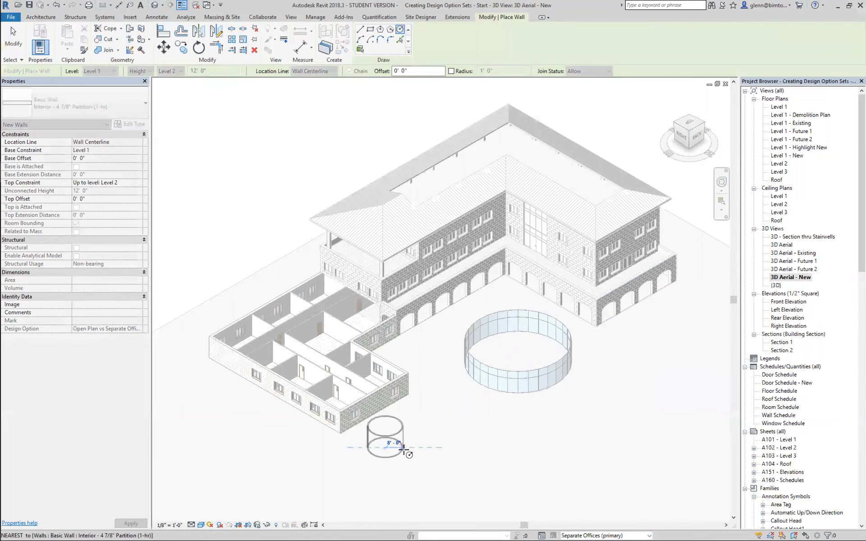
click(14, 41)
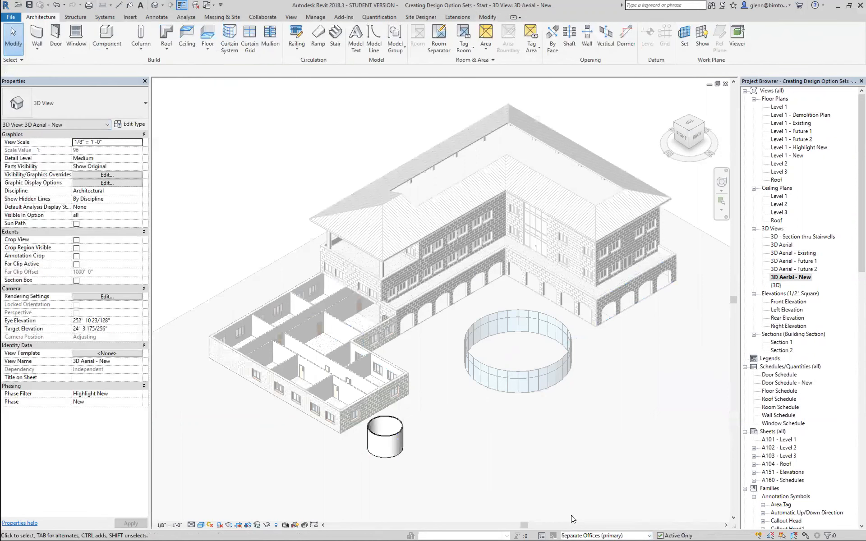
Compare the test walls by viewing Main Model, Open Plan, Main Model again and Separate Offices (primary).
click(649, 529)
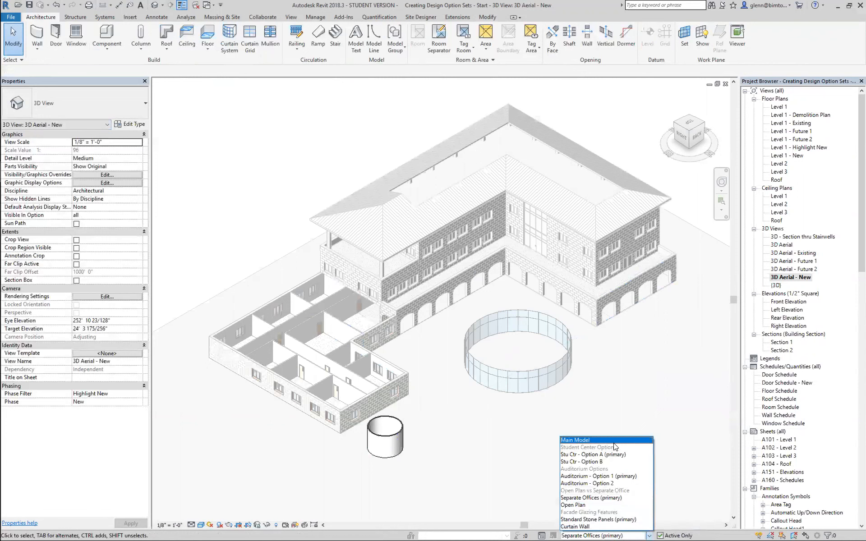
click(586, 440)
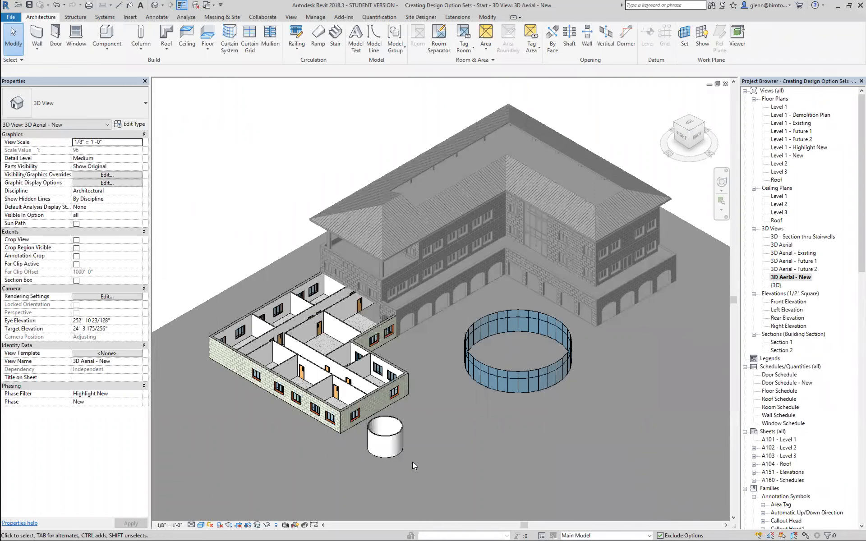
click(649, 533)
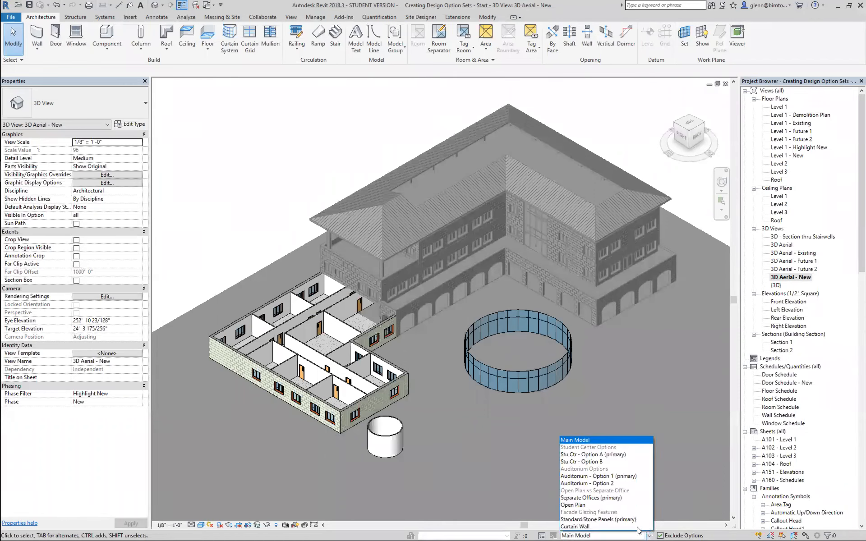
click(603, 505)
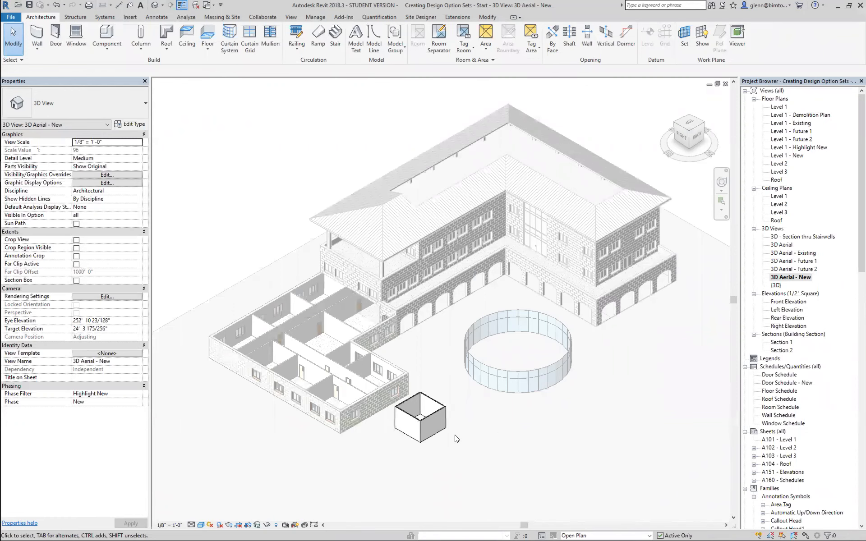
click(648, 531)
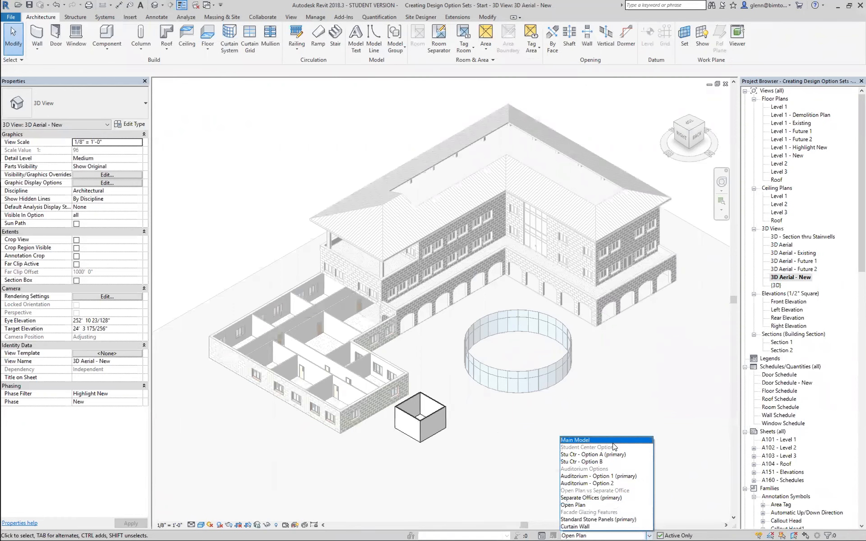
click(611, 445)
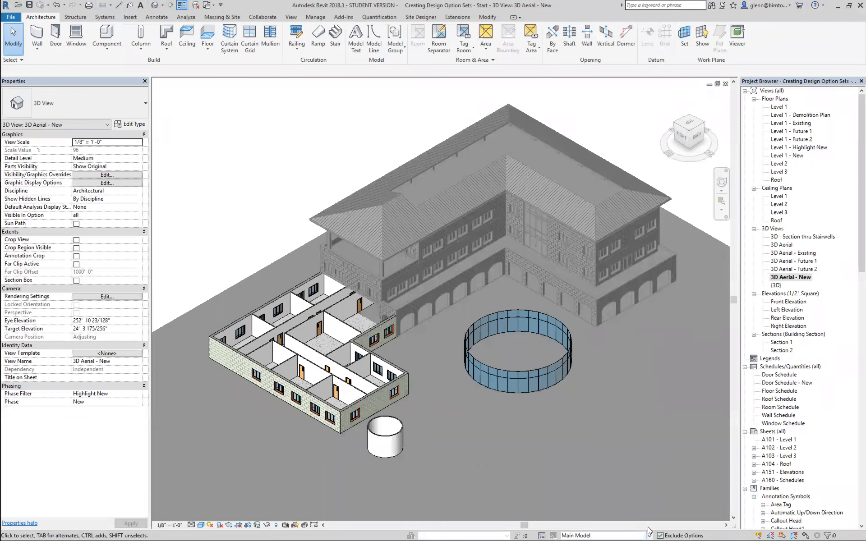
click(648, 534)
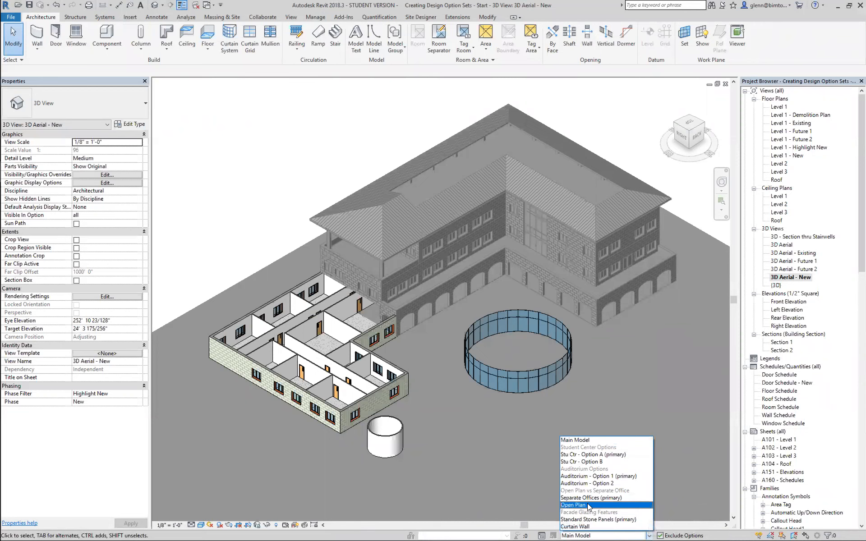
click(640, 407)
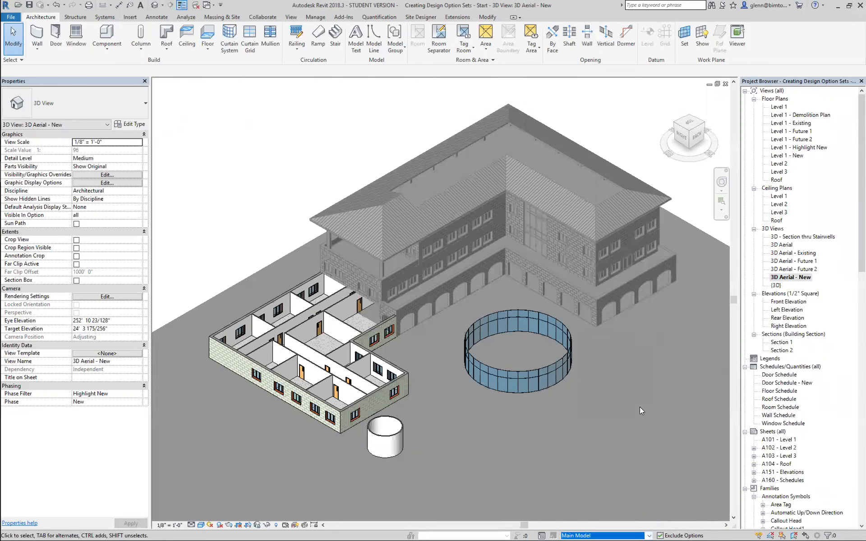
click(647, 530)
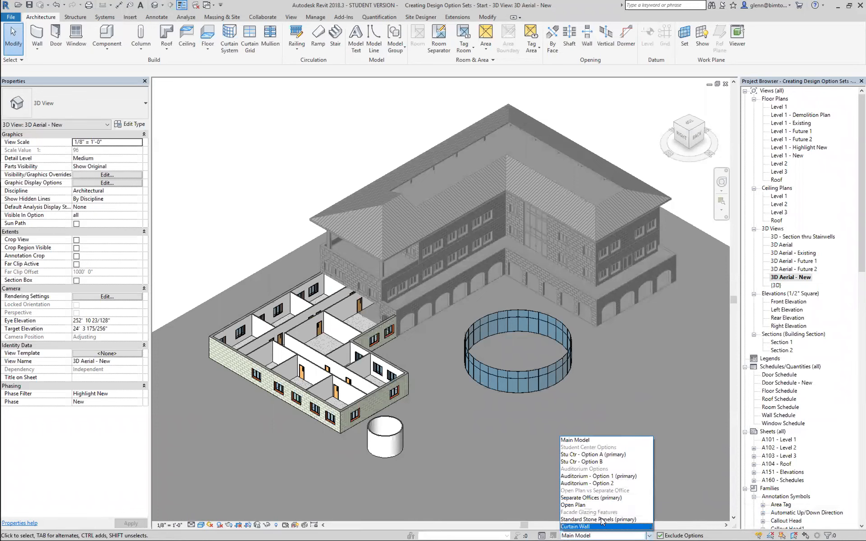
click(600, 497)
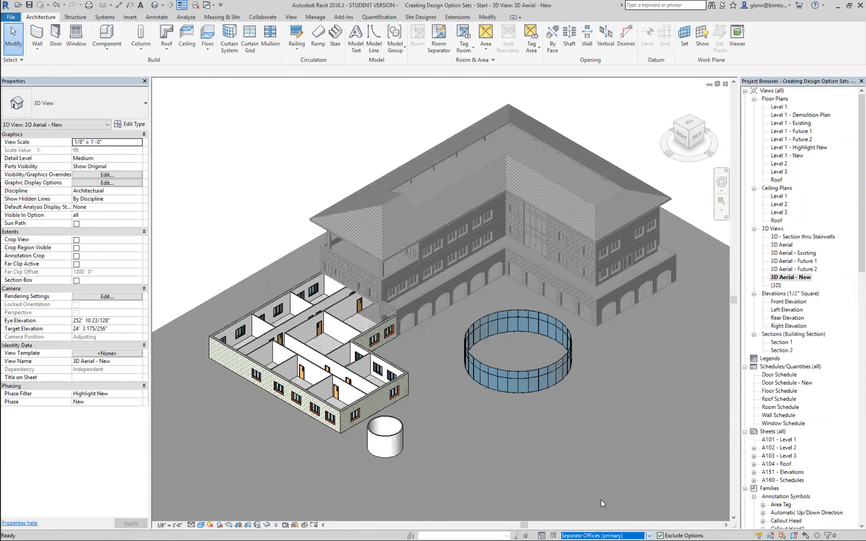
Make Open Plan the active option and move the partition rectangle's end wall outward, stretching it to nearly three times its length.
click(583, 535)
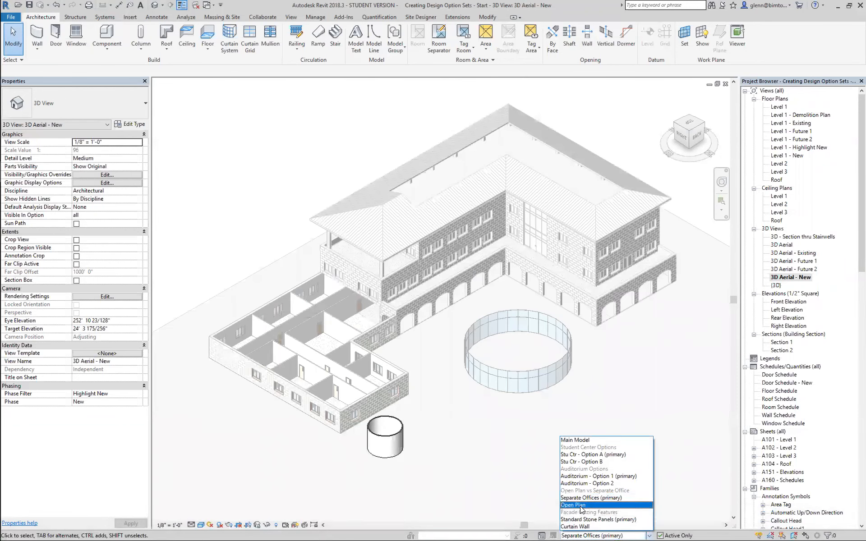
click(580, 505)
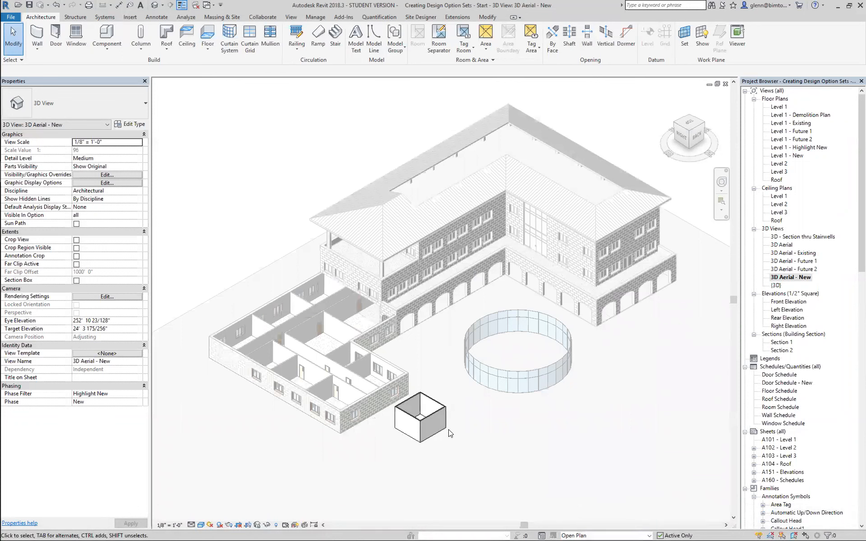
click(436, 418)
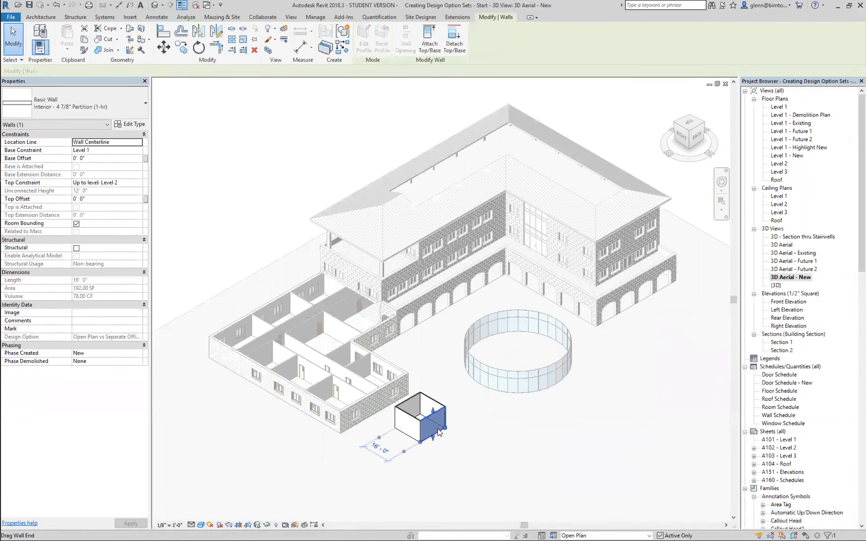
drag(431, 420, 489, 450)
click(547, 454)
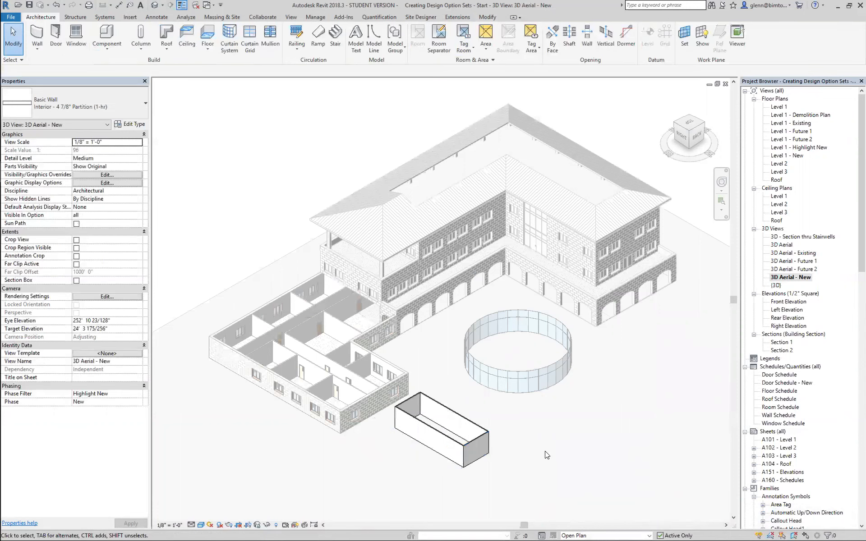
Return to the Main Model and make Open Plan the primary option of the Open Plan vs Separate Office set.
click(649, 536)
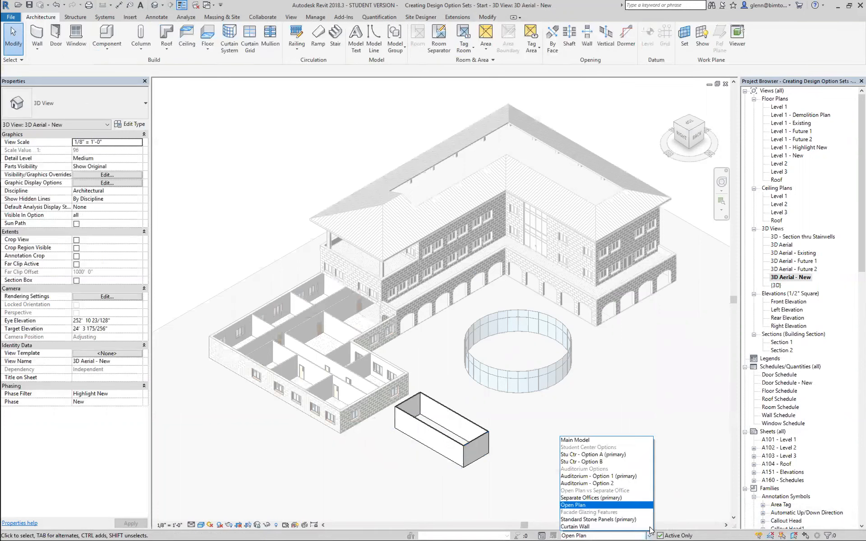
click(613, 441)
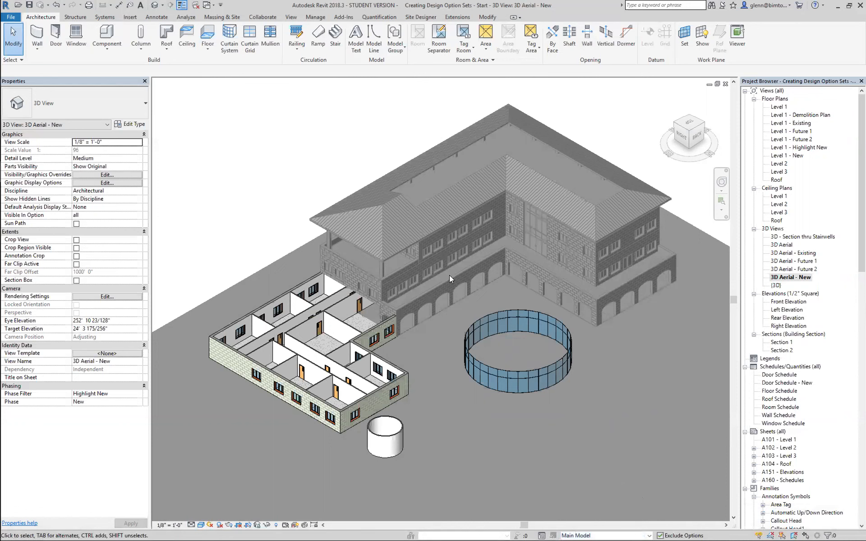
click(316, 20)
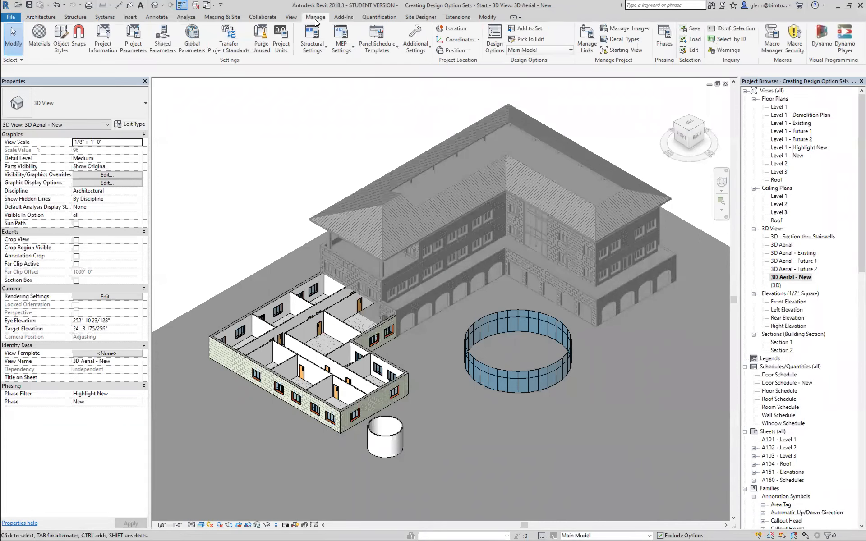
click(496, 51)
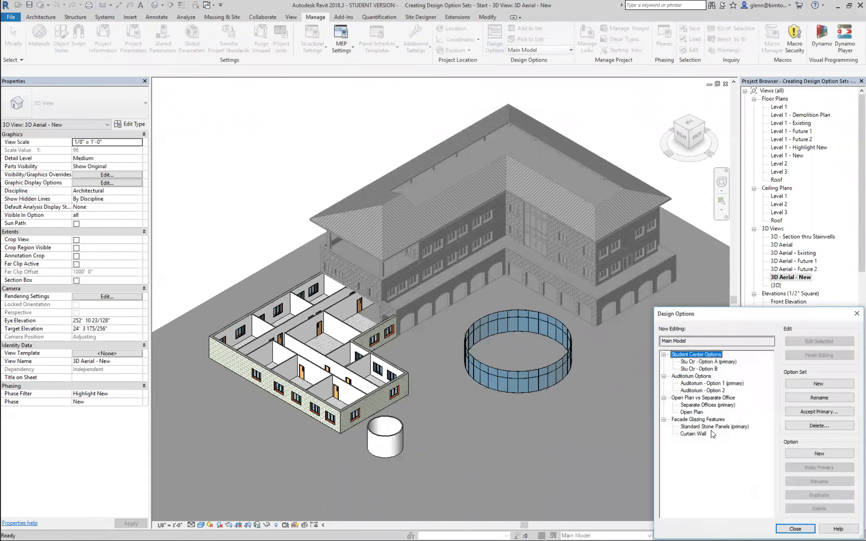
click(698, 413)
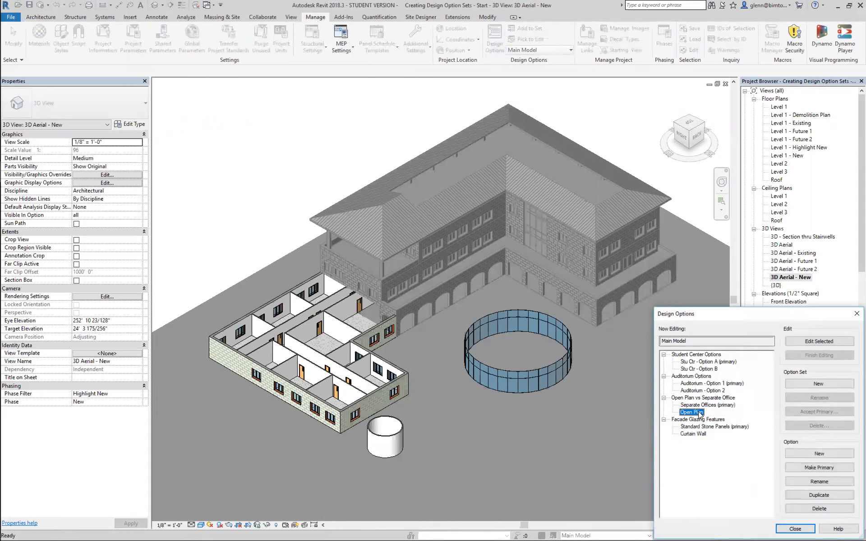
click(798, 468)
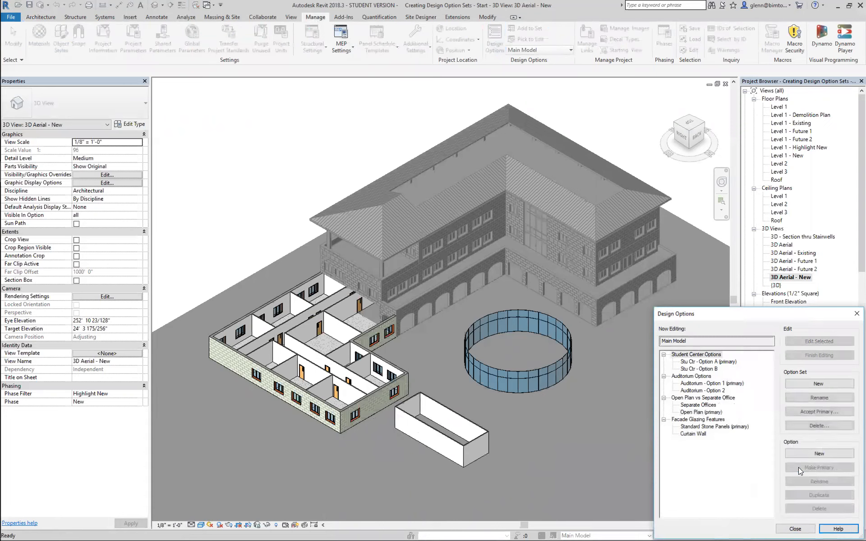
click(795, 528)
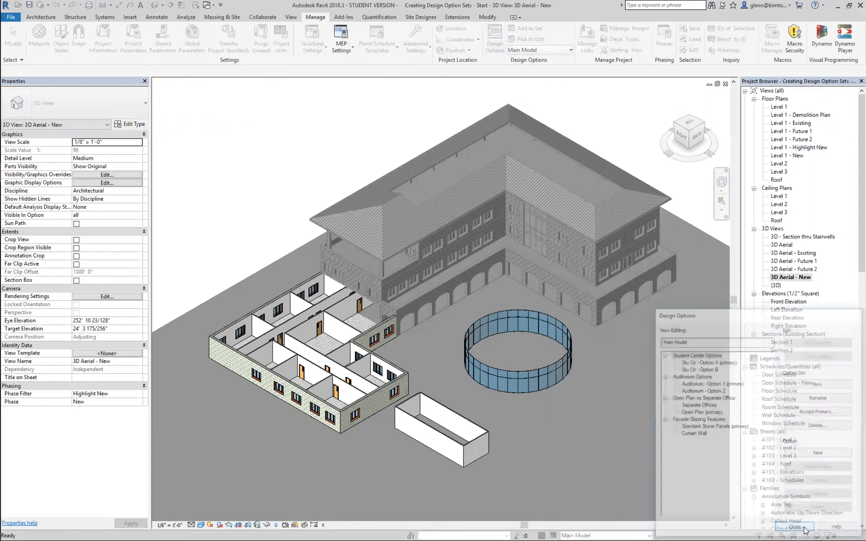
Check the walls in Separate Offices and Open Plan (primary), ending with the Main Model active.
click(650, 532)
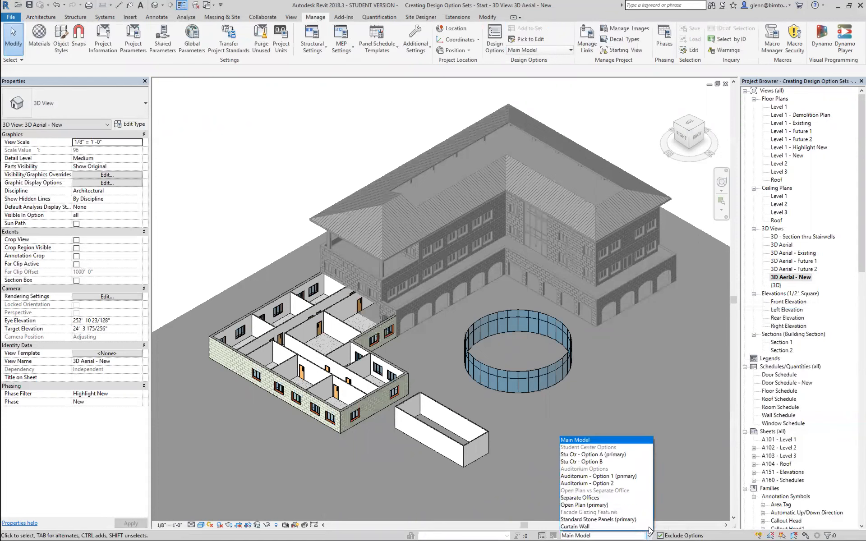
click(624, 498)
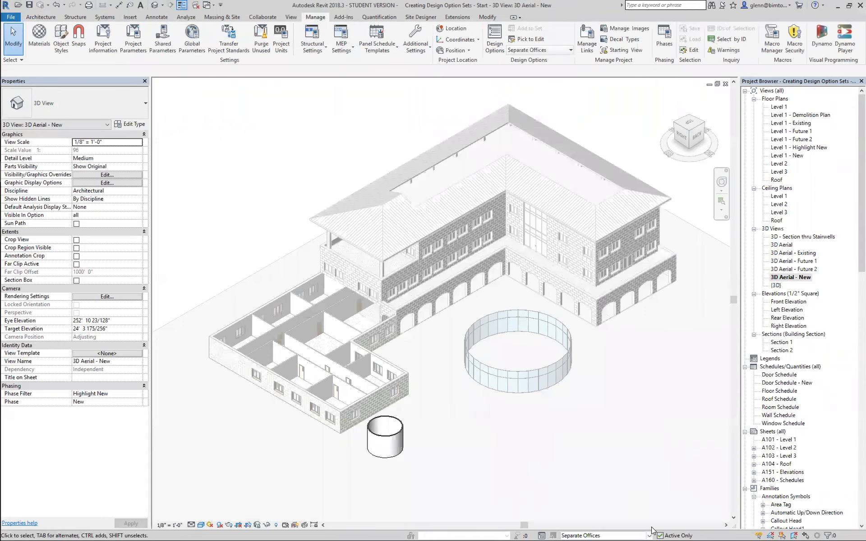
click(649, 535)
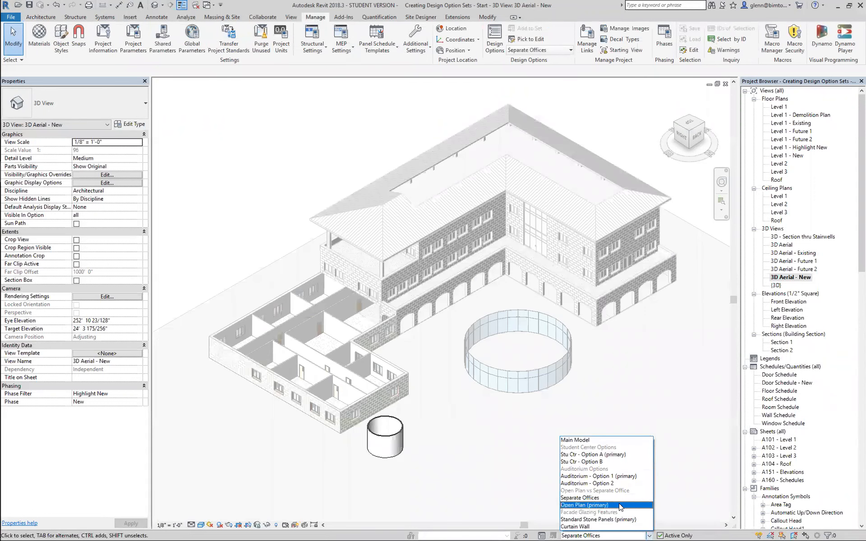
click(620, 505)
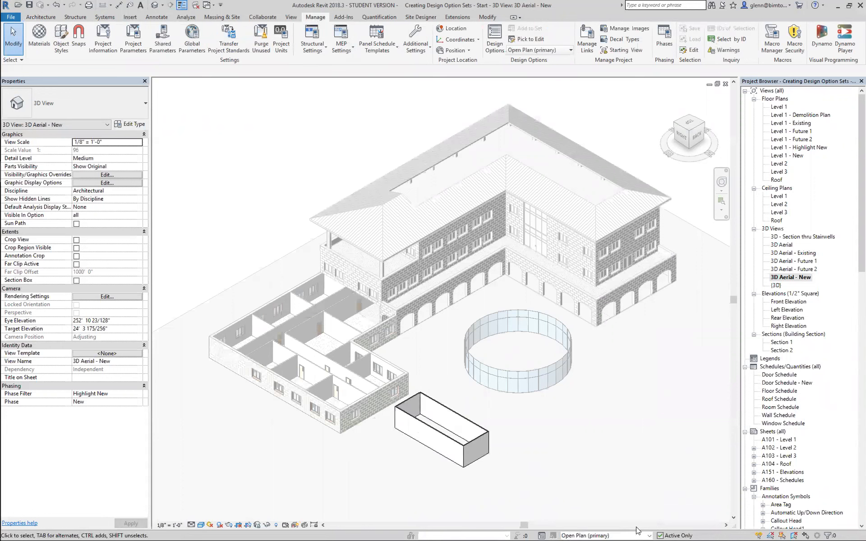
click(649, 534)
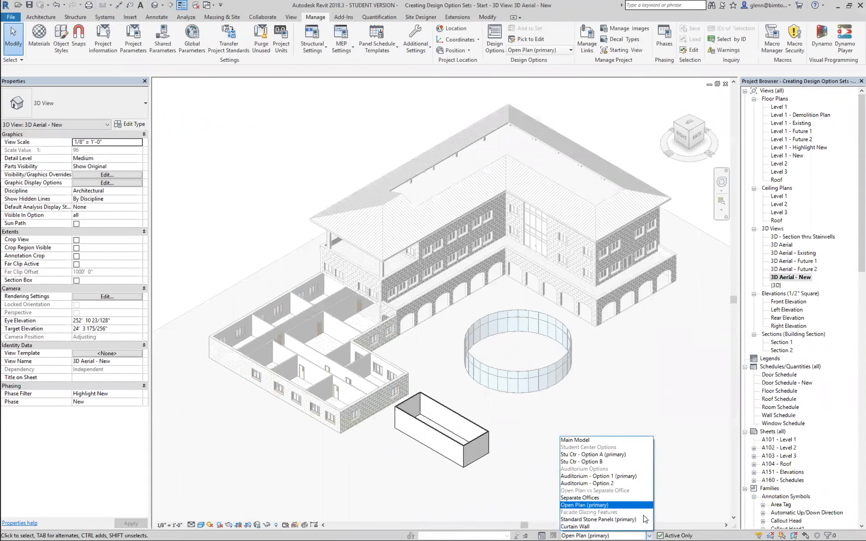
click(624, 437)
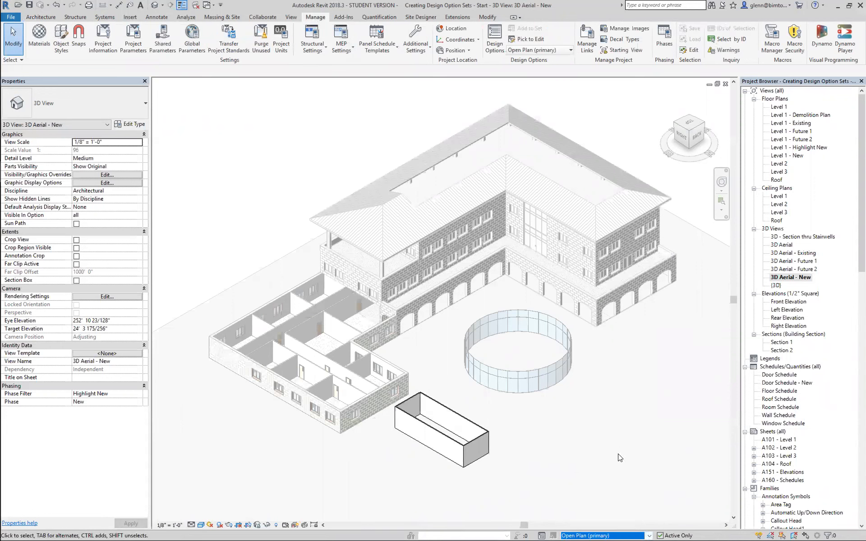
click(650, 532)
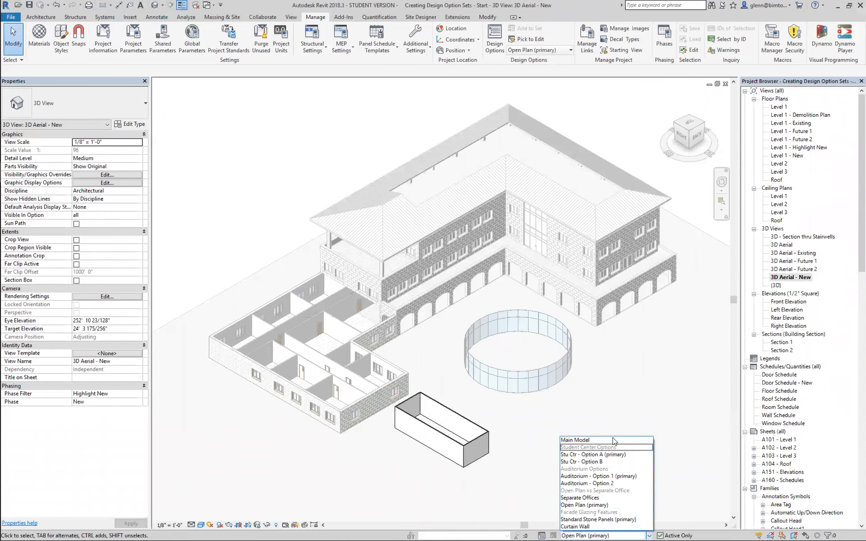
click(613, 441)
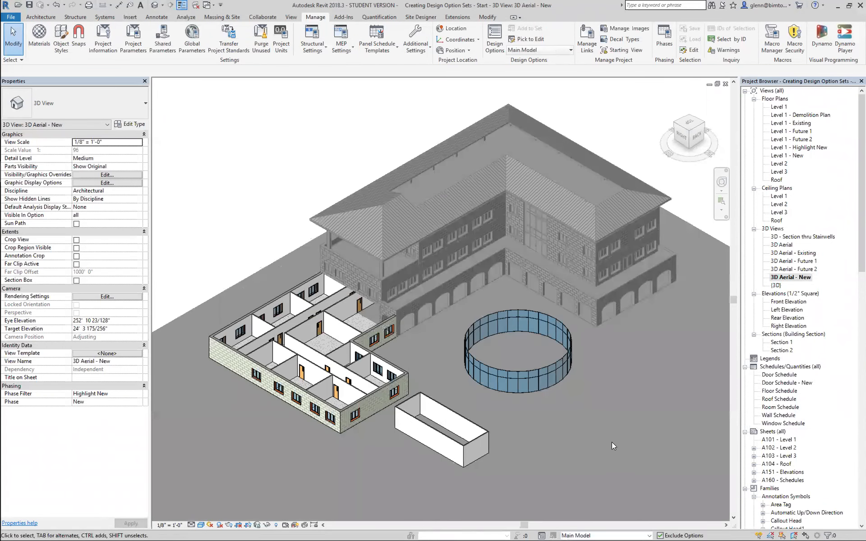